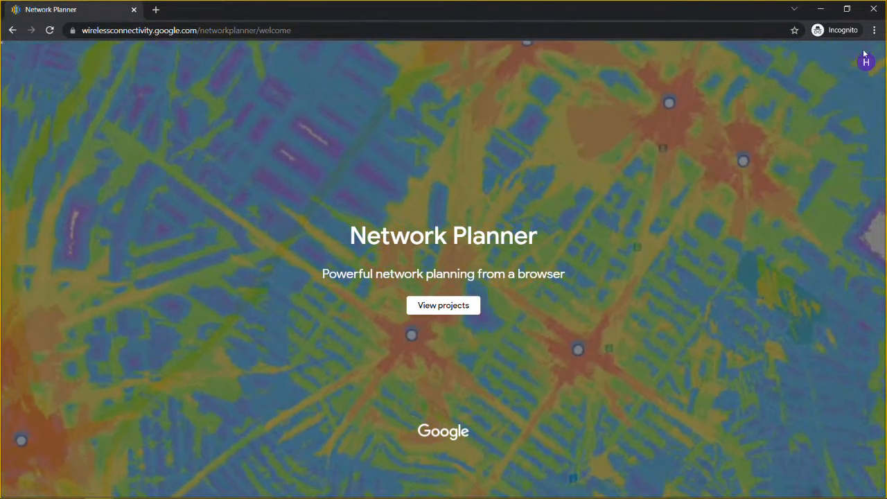
- Open the Split-Screen & Deployment Stats project from the NPDemo-Planner organization
left_click(437, 306)
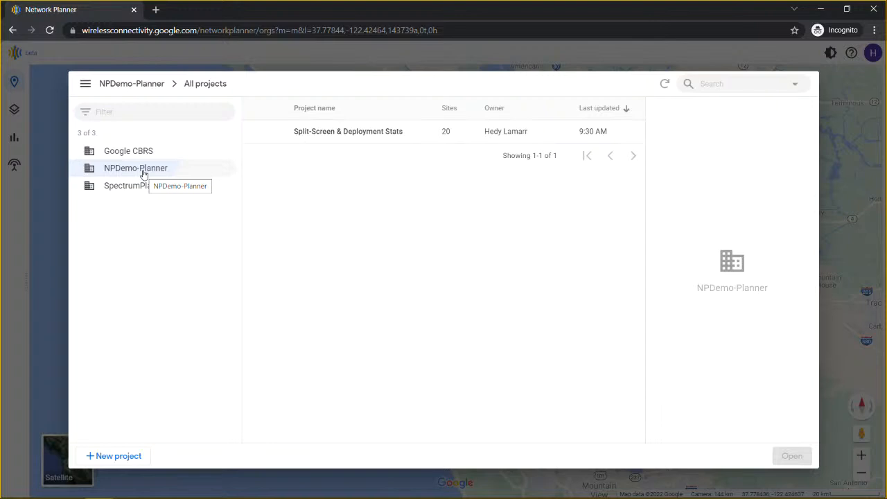
left_click(339, 131)
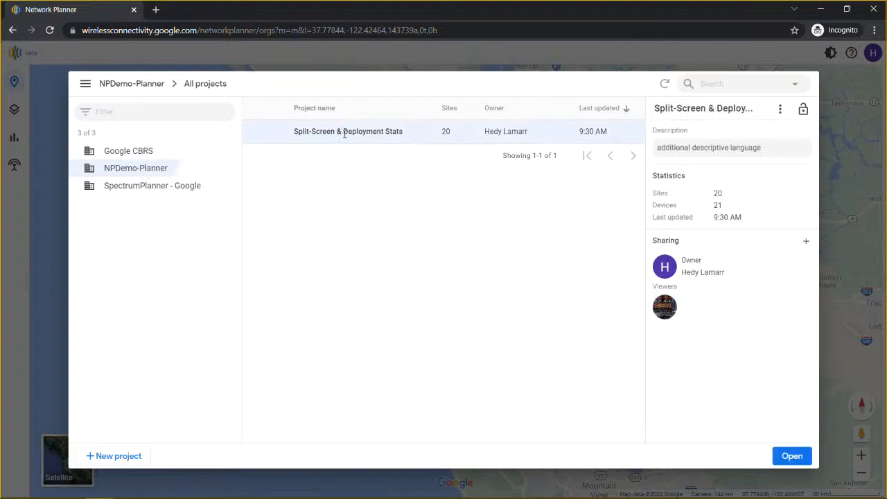
left_click(792, 455)
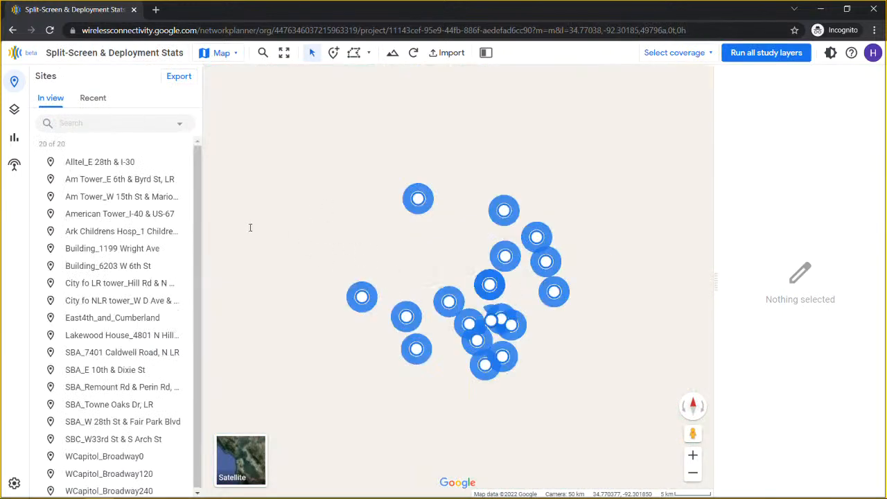
- Display the Received power coverage overlay from the Feb 7, 2022, 10:23 PM study on the map
left_click(14, 110)
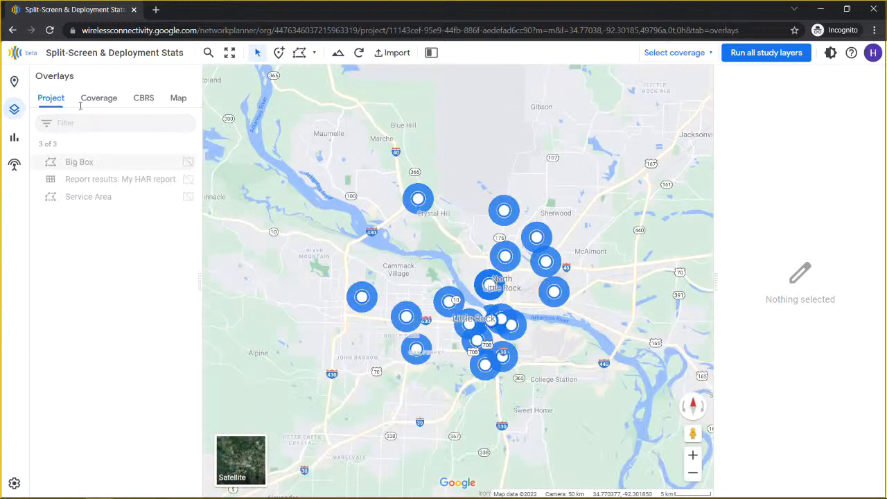
left_click(104, 101)
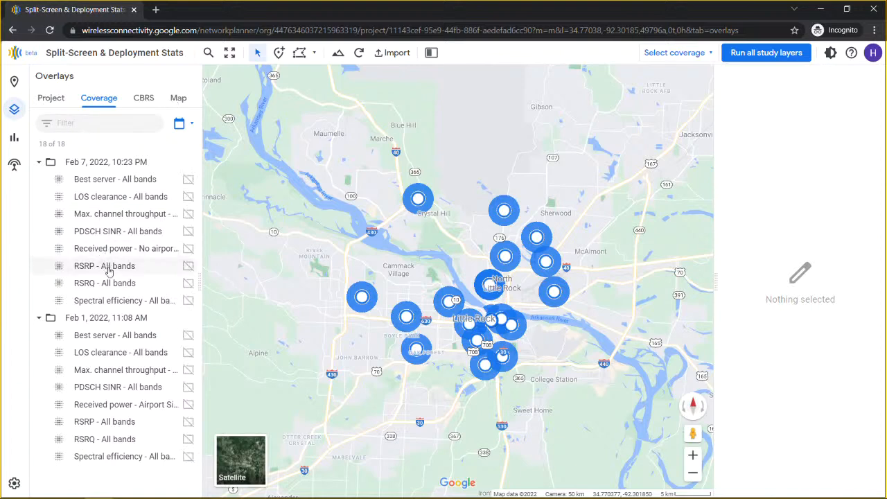
left_click(188, 249)
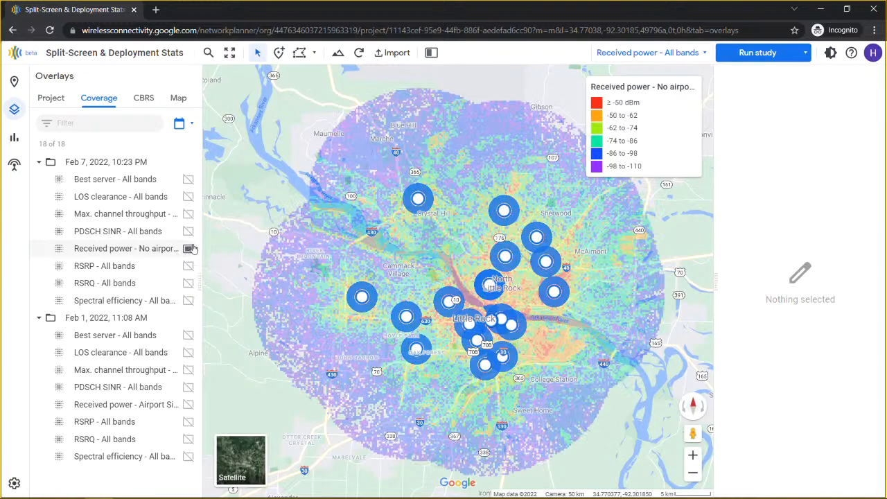
scroll(476, 310, "up", 2)
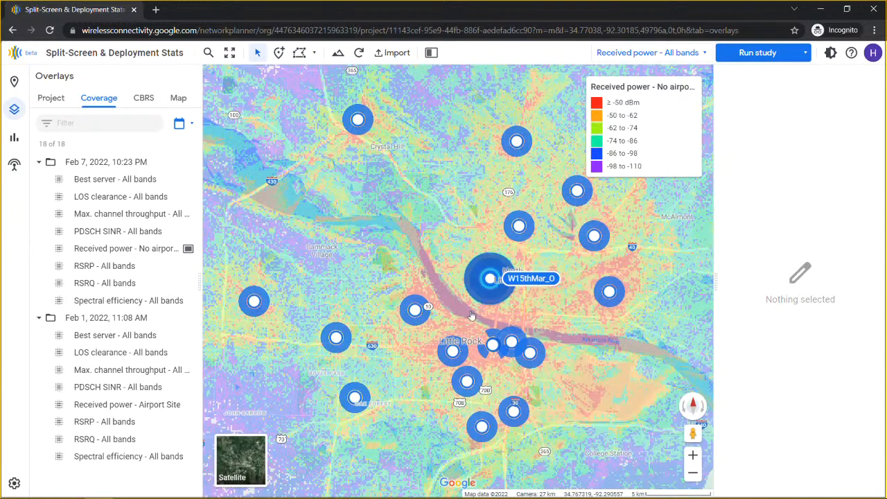
scroll(476, 309, "up", 1)
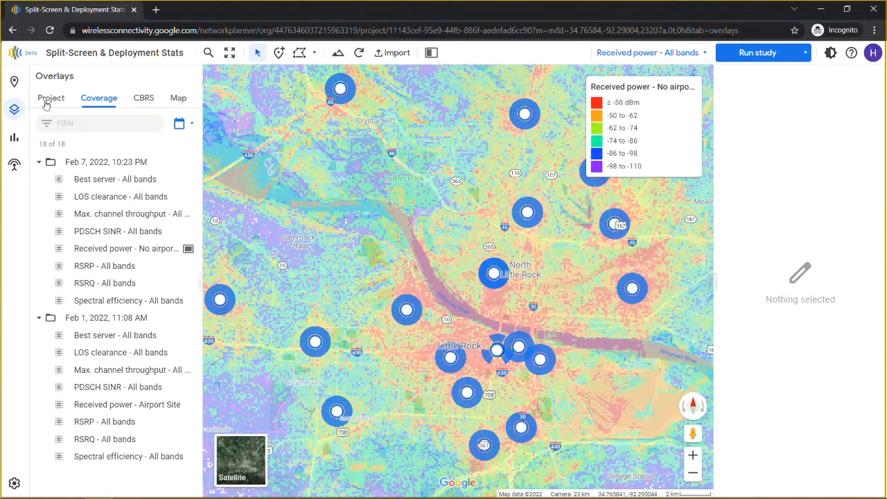
- Hide the site icons on the map so that only the Received power coverage is displayed
left_click(46, 100)
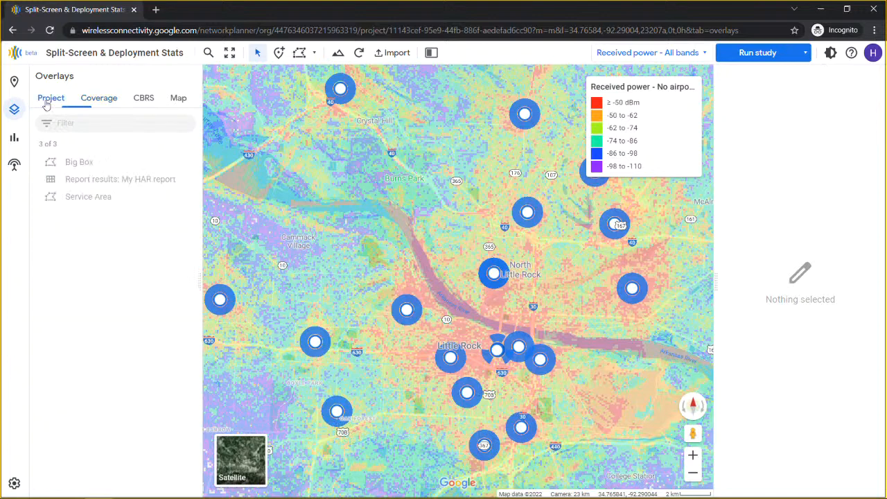
left_click(178, 100)
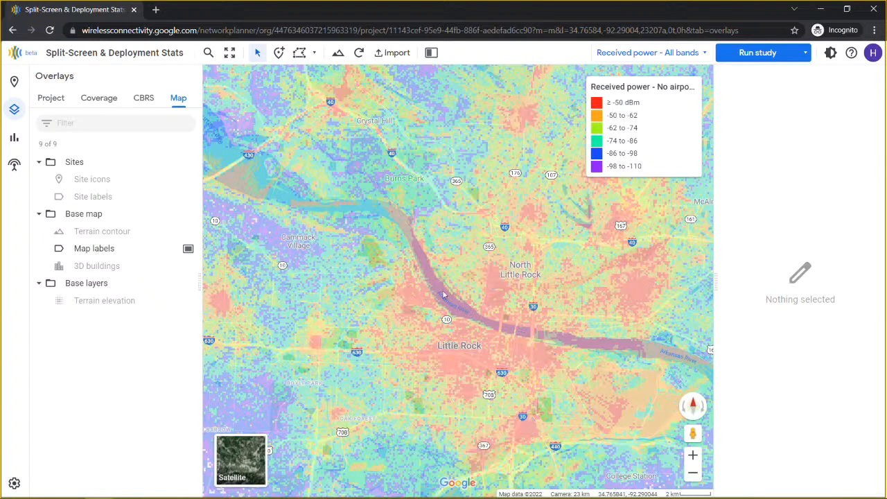
left_click_drag(457, 316, 438, 303)
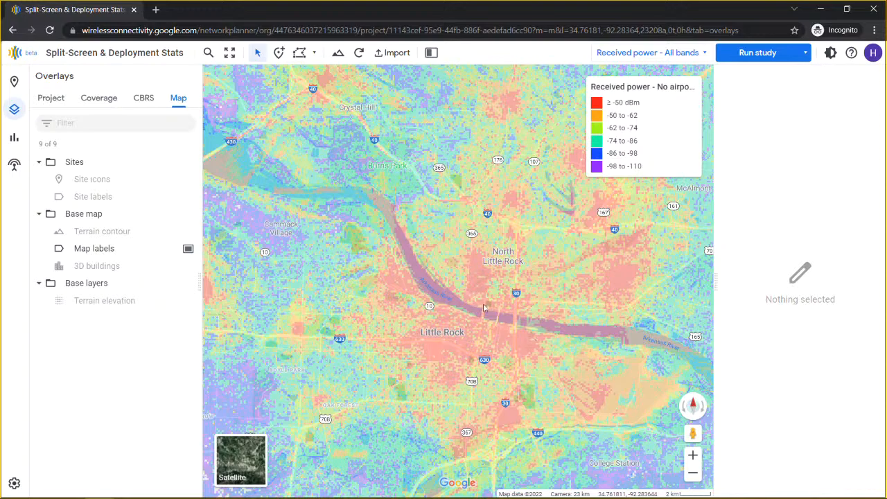
left_click_drag(484, 308, 491, 326)
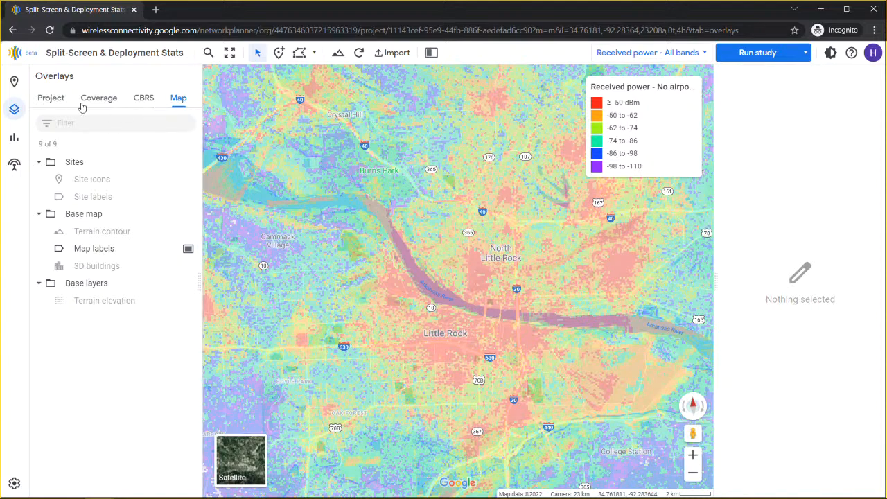
- Review the available project, coverage and CBRS overlays
left_click(53, 102)
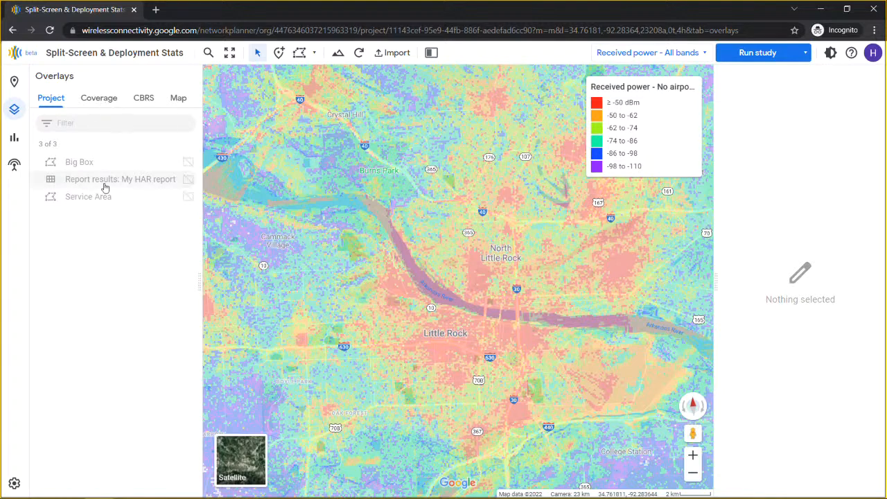
left_click(100, 100)
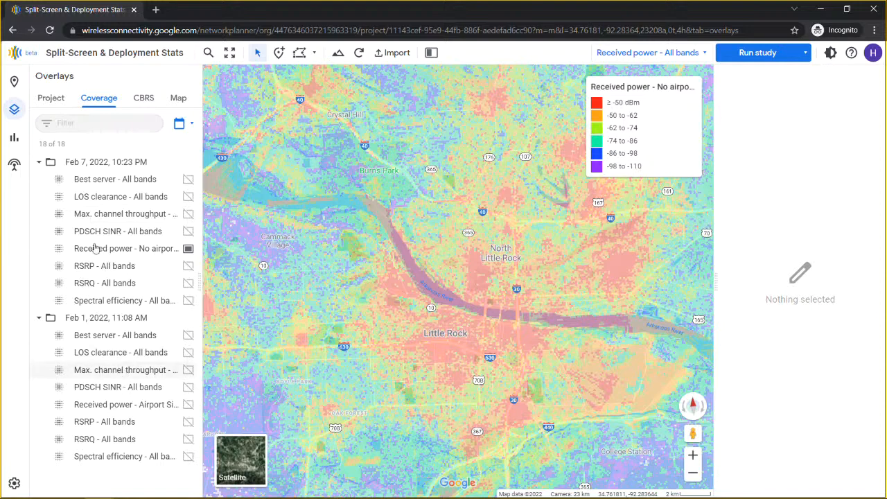
left_click(144, 98)
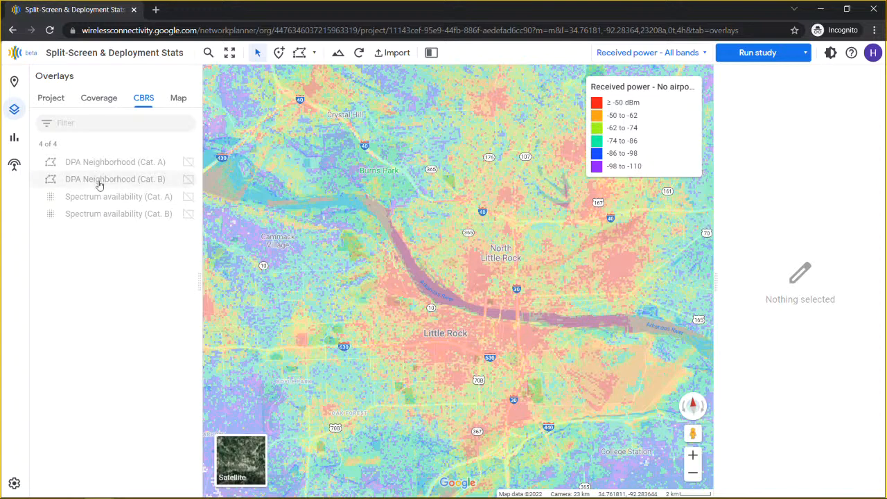
- Show the Terrain contour base map layer and hide it again
left_click(179, 101)
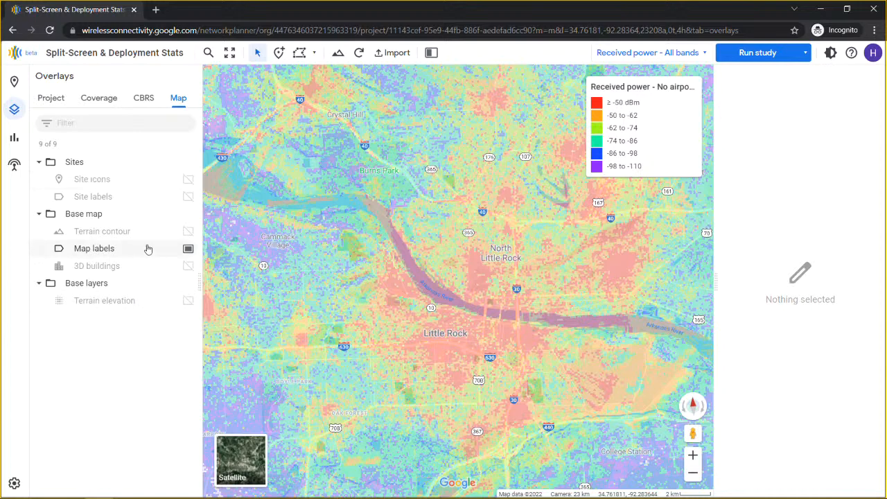
left_click(187, 232)
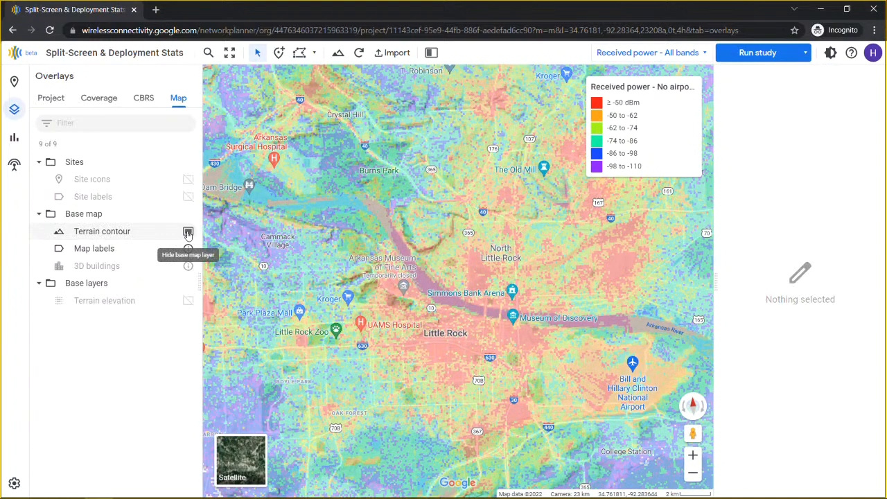
left_click(188, 232)
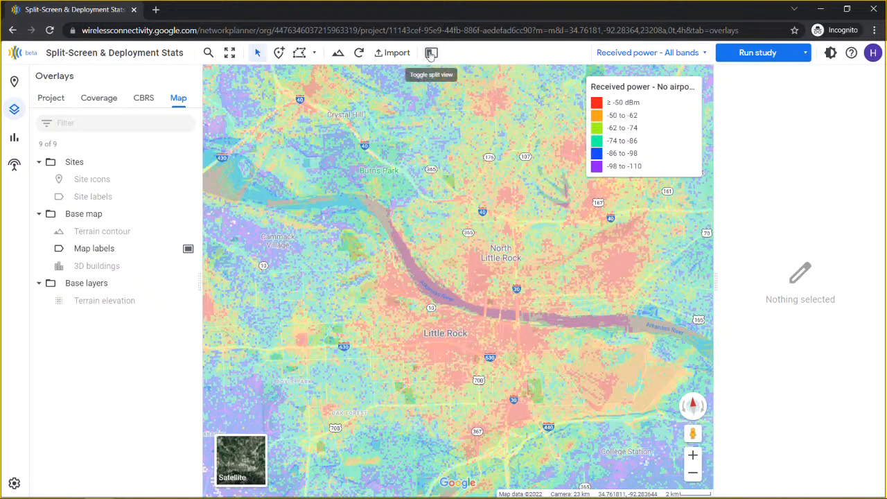
- Turn on split view, collapse the empty details pane and pan the synchronized maps around Little Rock
left_click(430, 54)
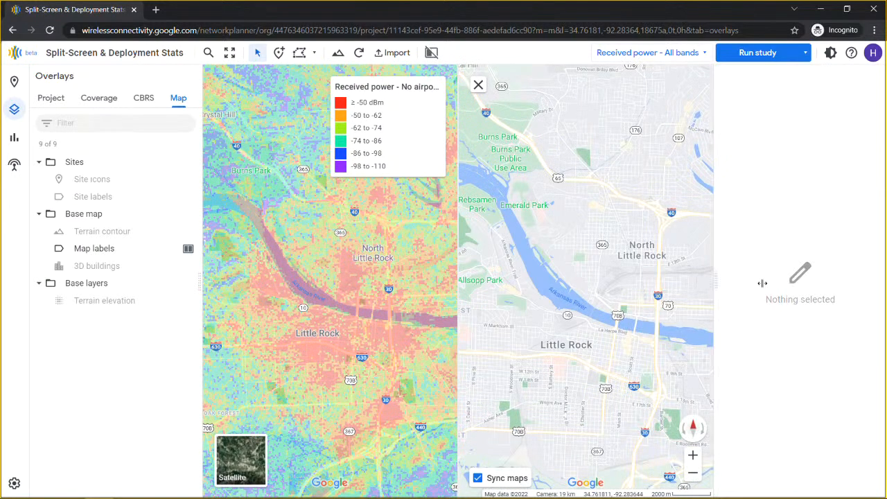
left_click(716, 279)
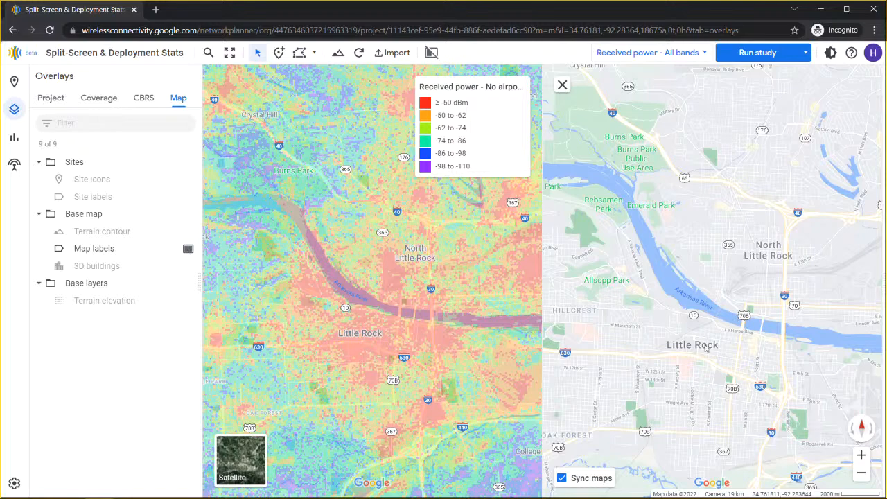
left_click_drag(380, 348, 348, 332)
left_click_drag(414, 339, 368, 194)
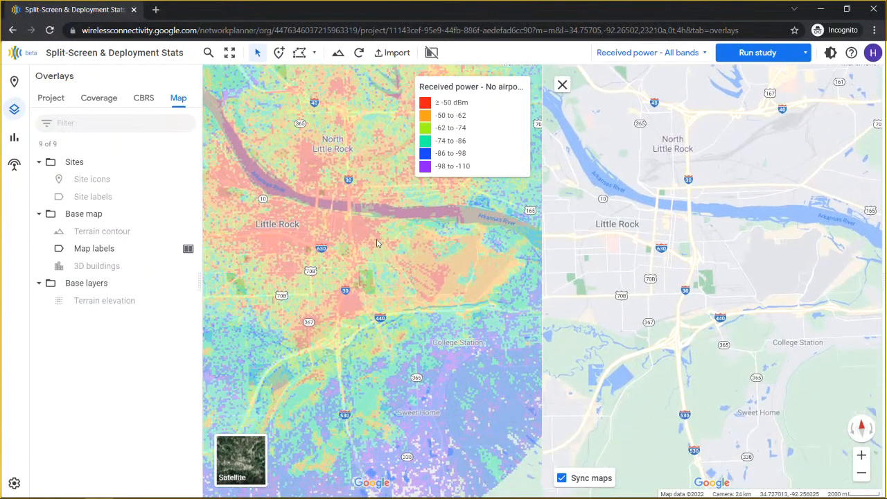
left_click_drag(378, 242, 343, 200)
left_click_drag(393, 290, 464, 408)
left_click_drag(379, 265, 405, 313)
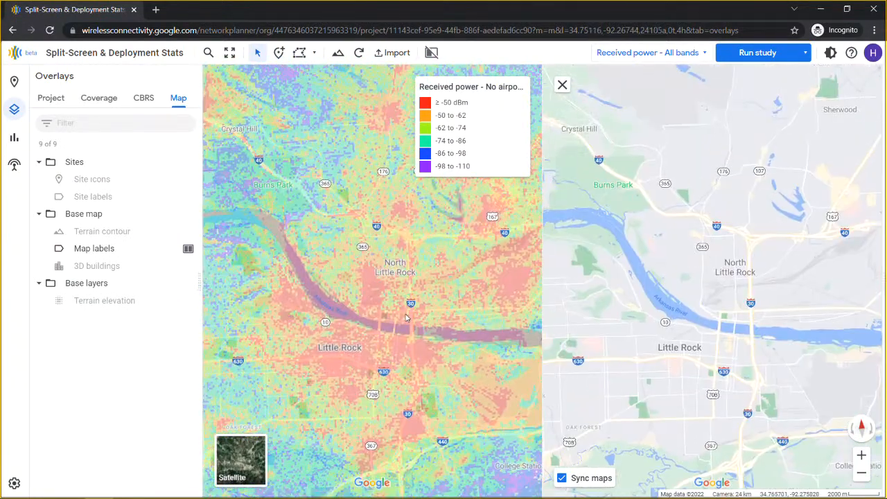
- Turn off map syncing, pan each map independently and turn syncing back on
left_click(561, 478)
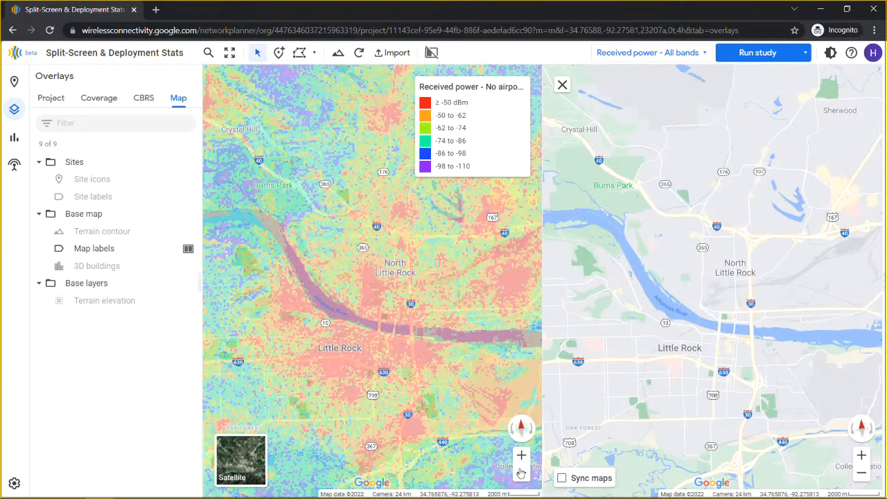
left_click_drag(402, 401, 376, 398)
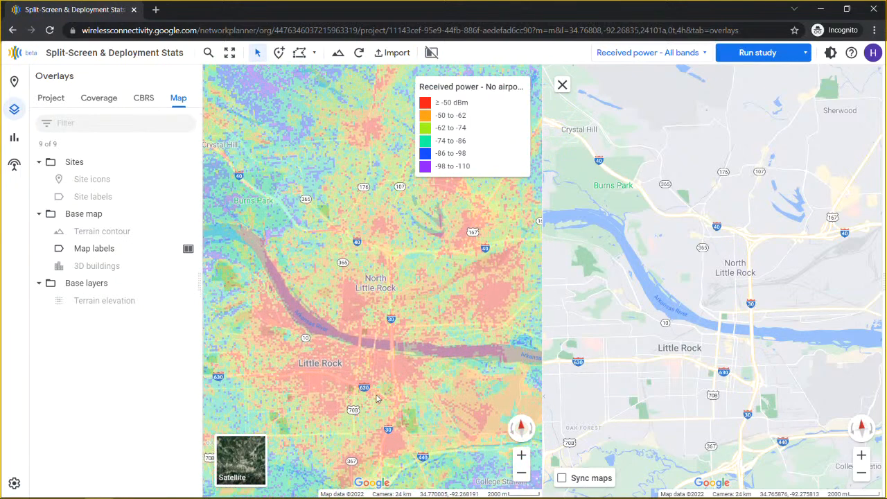
left_click_drag(699, 392, 659, 436)
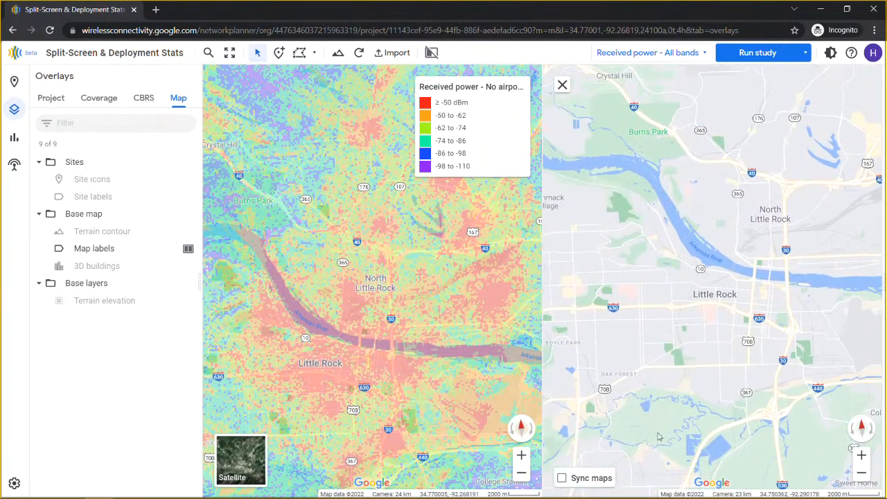
left_click(560, 479)
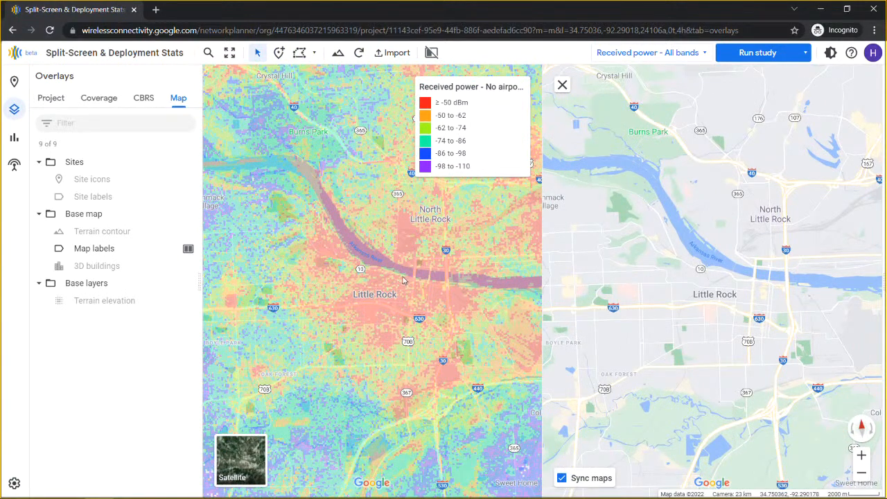
- Toggle split view off and on, and close the second map to return to a single map
left_click(430, 52)
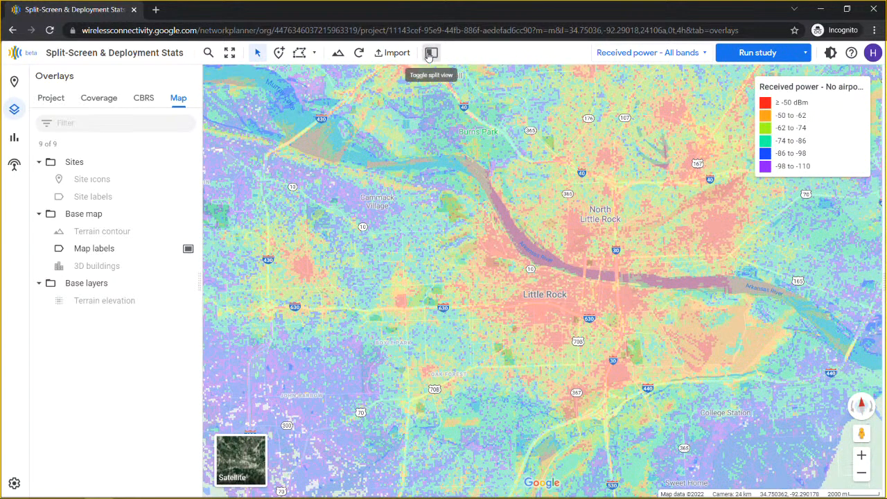
left_click(429, 54)
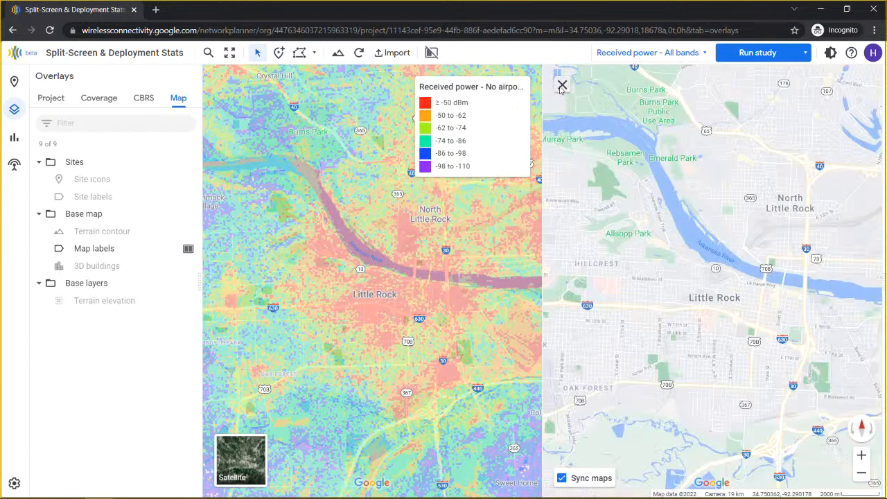
left_click(561, 85)
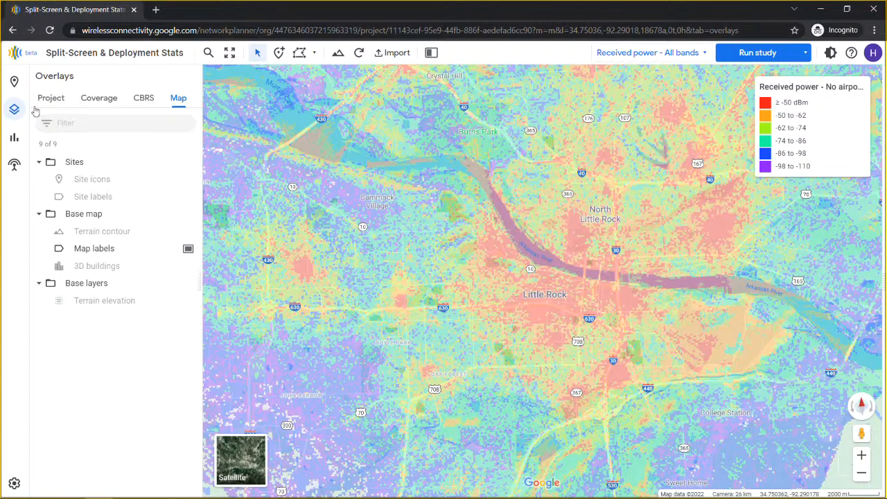
- Switch the coverage display to the Feb 1, 2022 Received power - Airport Site raster and back to the Feb 7 Received power raster
left_click(97, 101)
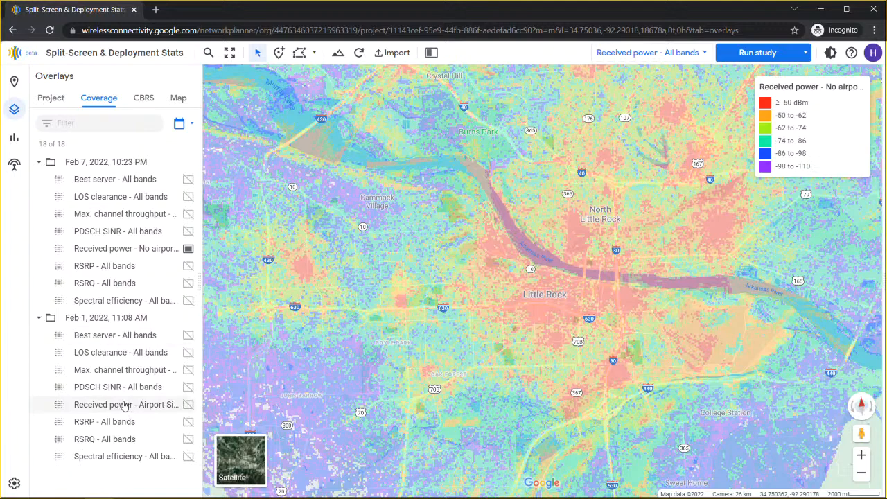
left_click(188, 405)
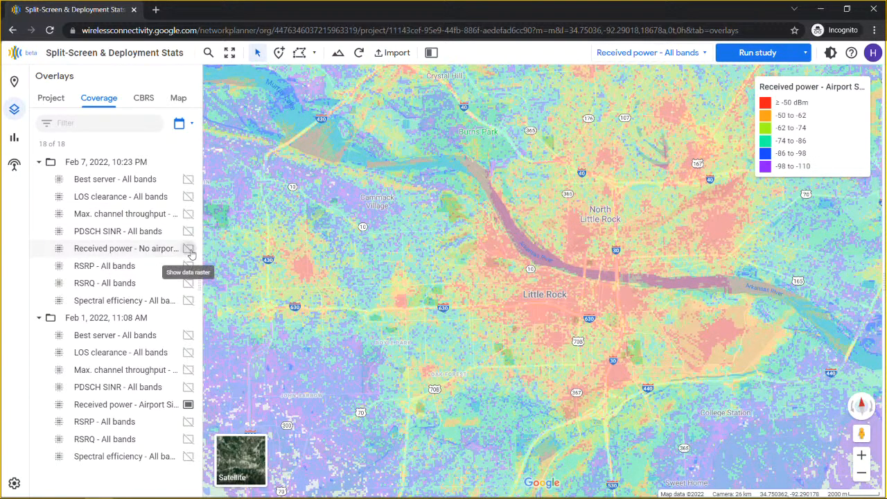
left_click(189, 249)
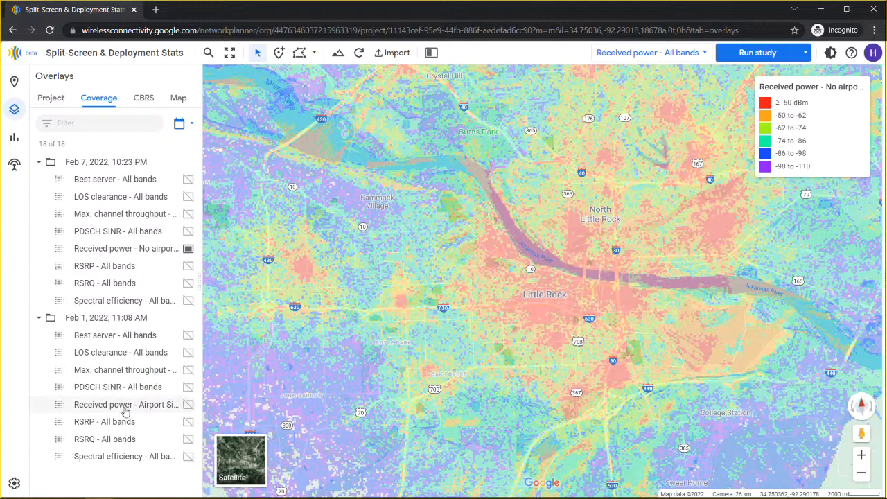
- Compare the Feb 1, 2022 Received power - Airport Site raster side by side with the displayed Feb 7 raster around Little Rock
right_click(161, 405)
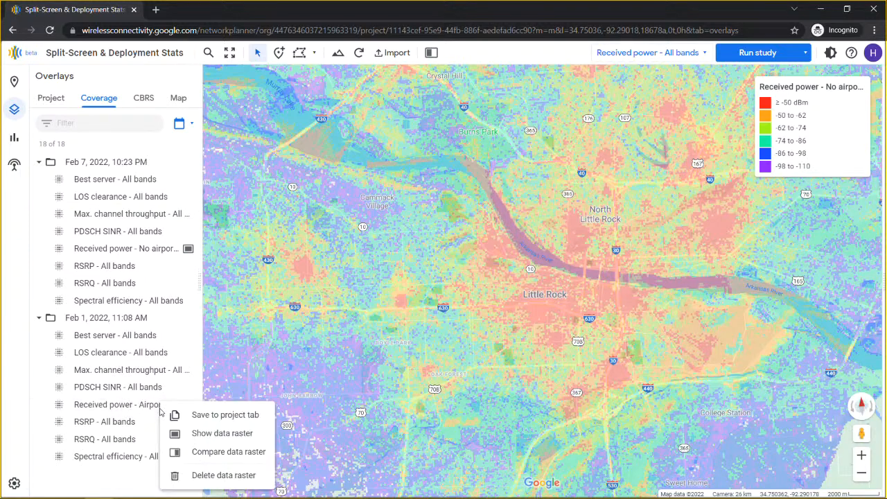
left_click(215, 451)
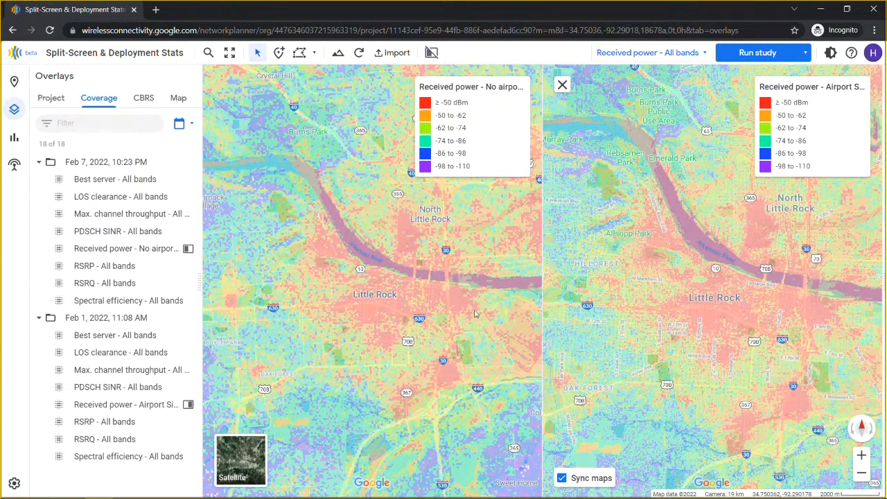
left_click_drag(475, 316, 400, 306)
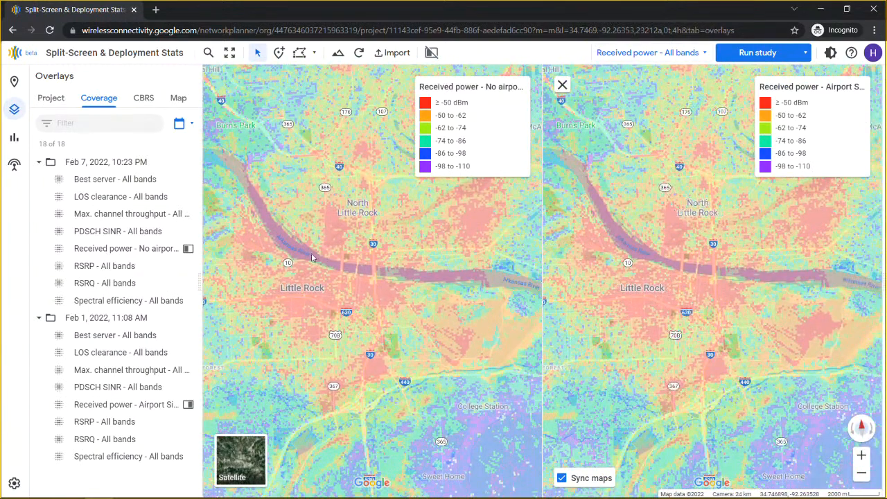
- Compare received power on both synced maps around Bill and Hillary Clinton National Airport
left_click_drag(485, 317, 330, 239)
scroll(357, 253, "up", 2)
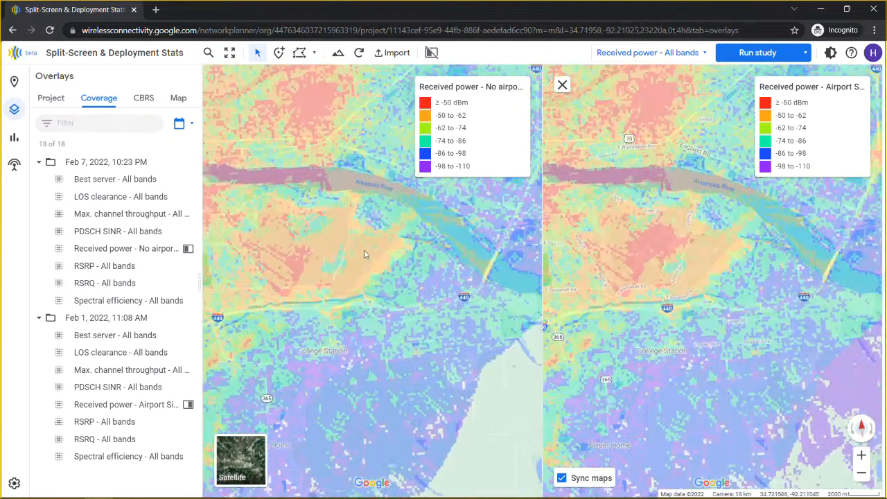
scroll(340, 253, "up", 1)
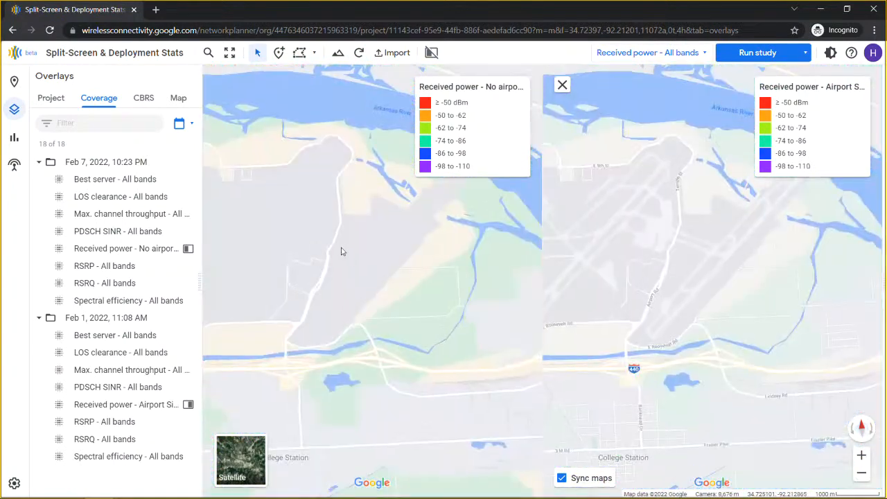
left_click_drag(340, 253, 368, 293)
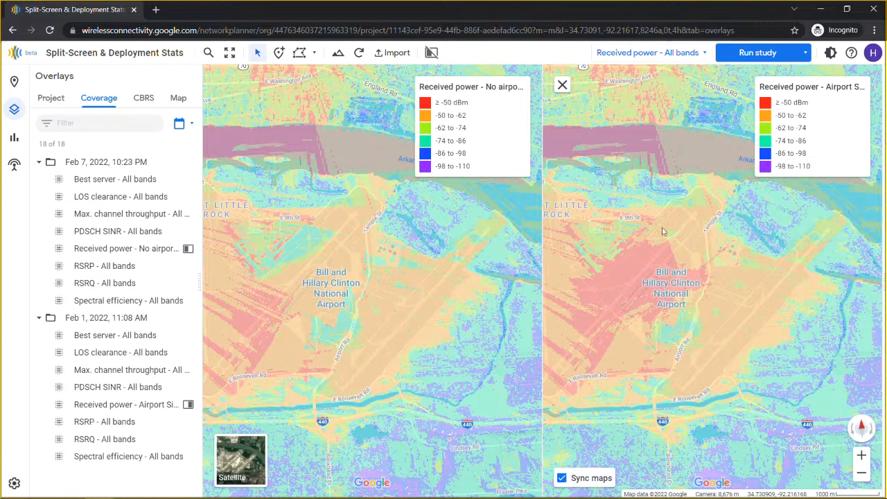
left_click_drag(661, 227, 614, 260)
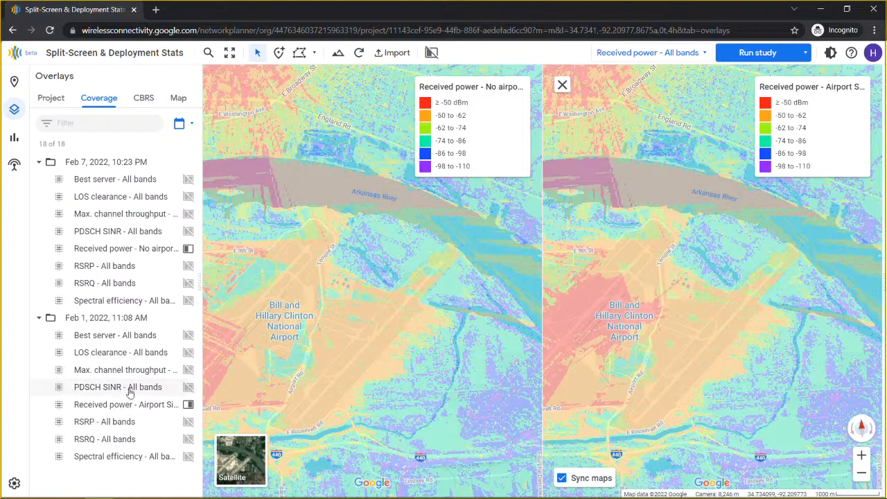
- Compare received power on both synced maps around Faulkner Lake Rd and Interstate 440
left_click_drag(784, 220, 584, 310)
left_click_drag(690, 295, 547, 353)
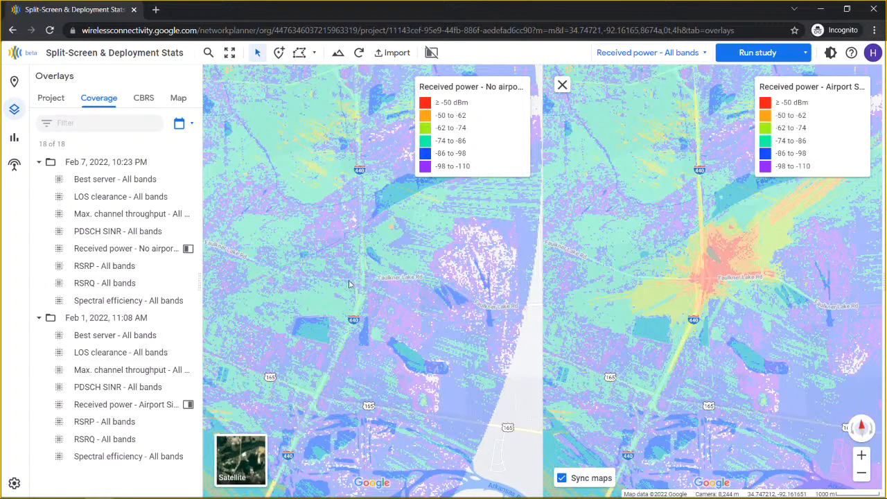
left_click_drag(346, 287, 400, 295)
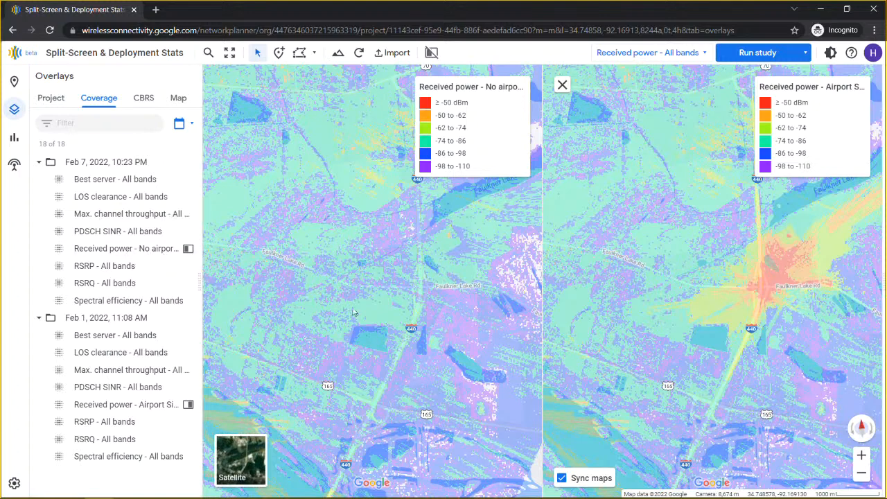
left_click_drag(346, 309, 355, 296)
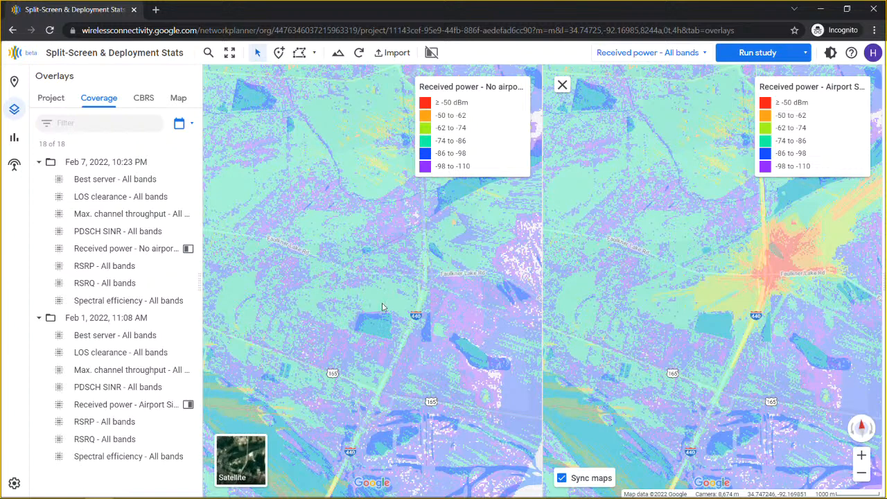
mouse_move(443, 164)
left_click_drag(411, 357, 413, 323)
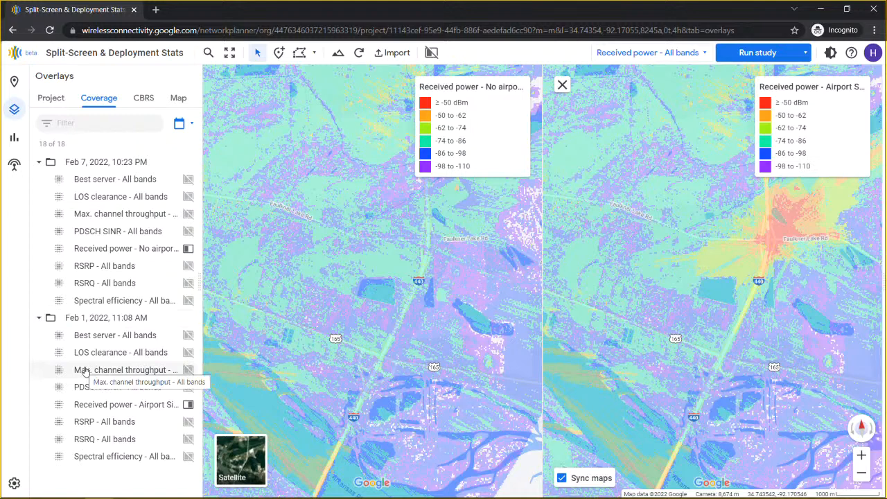
- Close the second map and center the single Feb 7 received power map on the airport and East Little Rock
left_click(561, 86)
scroll(486, 258, "up", 2)
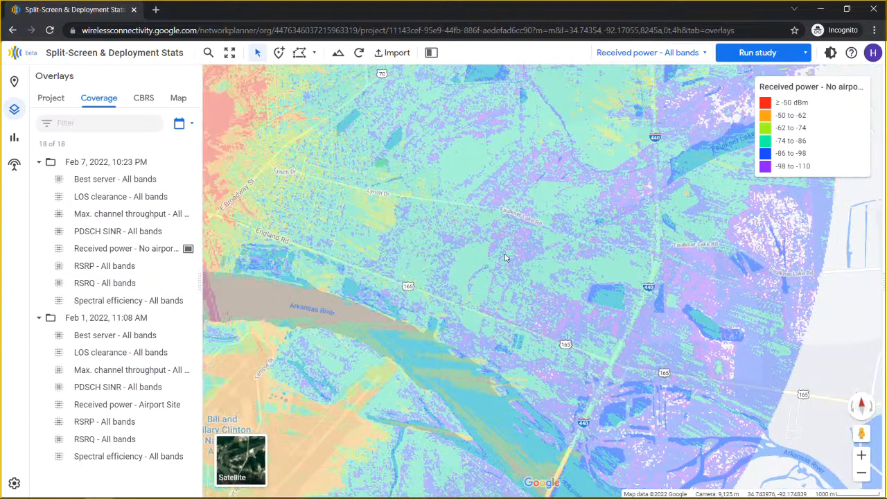
left_click_drag(485, 258, 654, 229)
left_click_drag(311, 377, 441, 234)
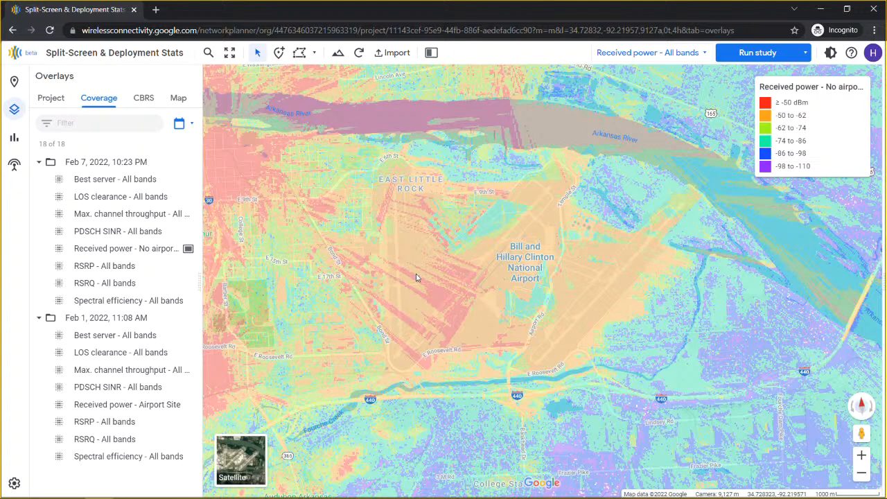
left_click_drag(491, 289, 482, 262)
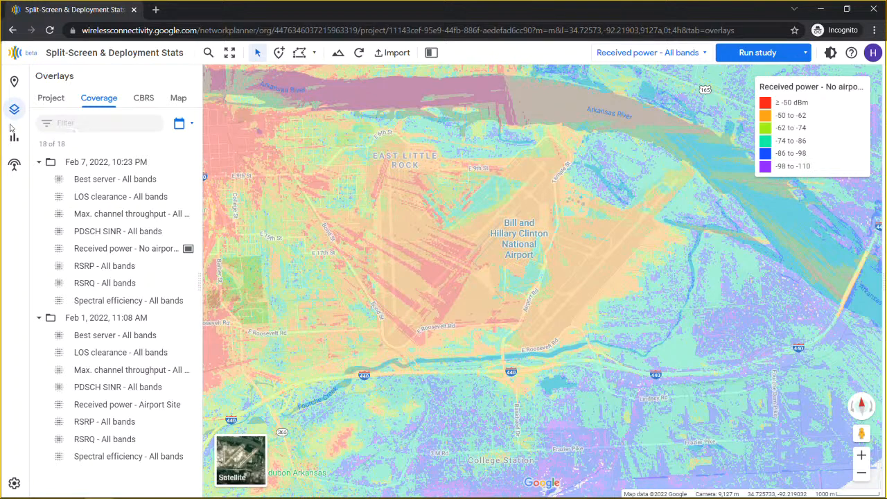
- Create a new Deployment Stats report and name it Demo Report Stats
left_click(13, 139)
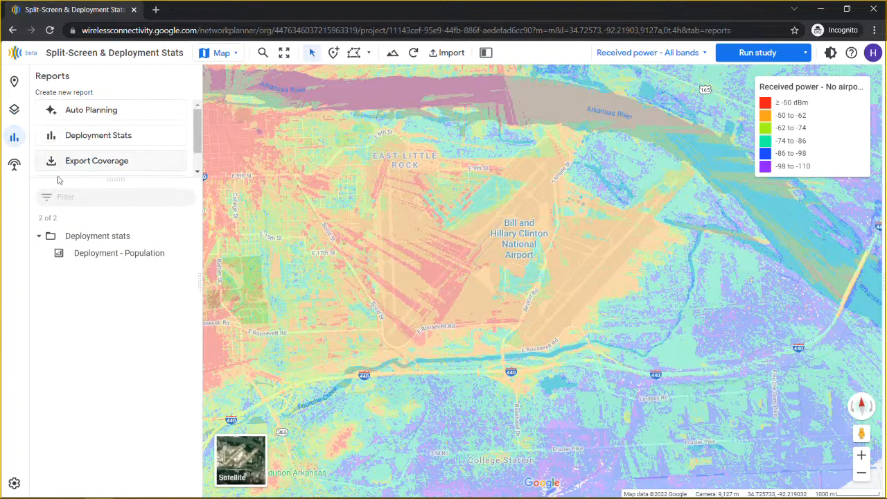
left_click_drag(107, 180, 109, 207)
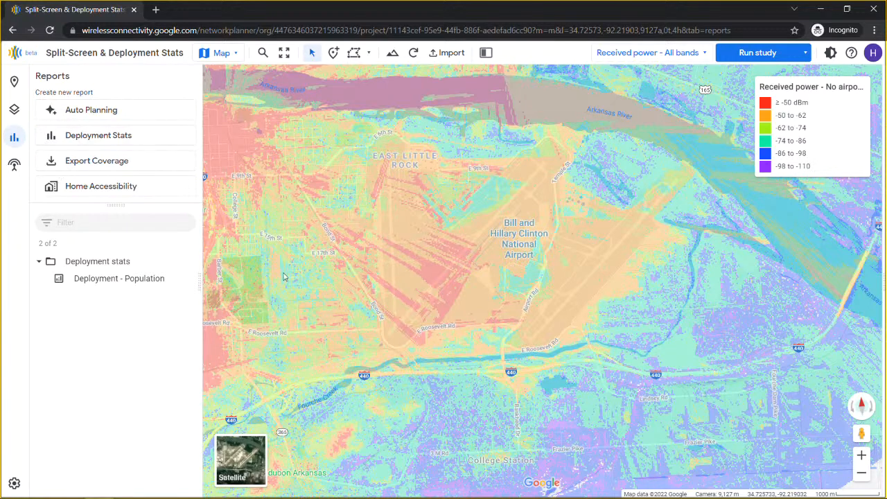
left_click_drag(457, 214, 495, 249)
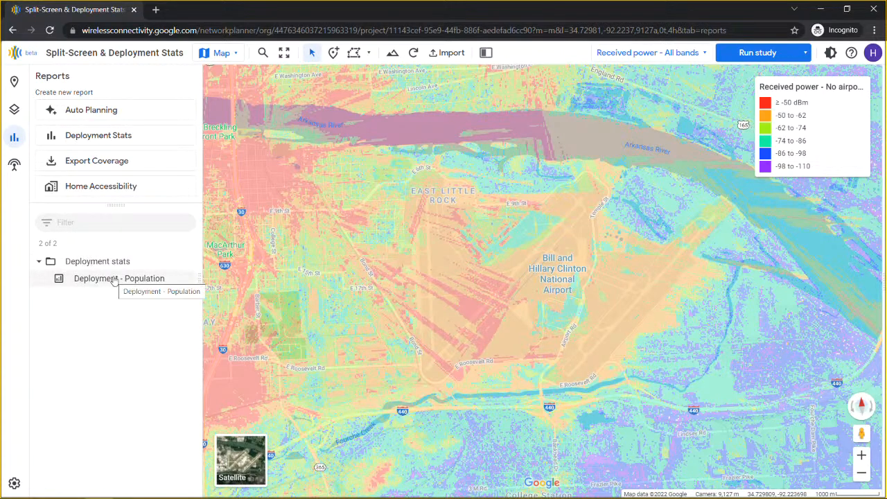
left_click(84, 140)
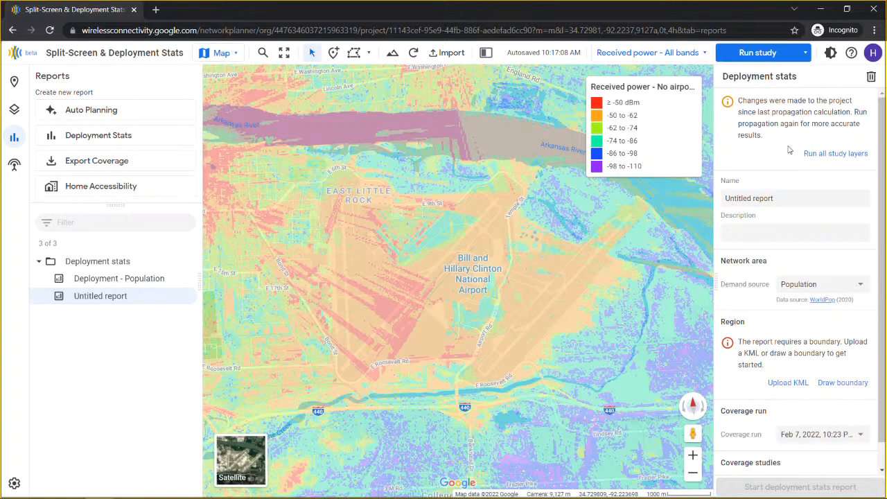
left_click_drag(769, 198, 714, 200)
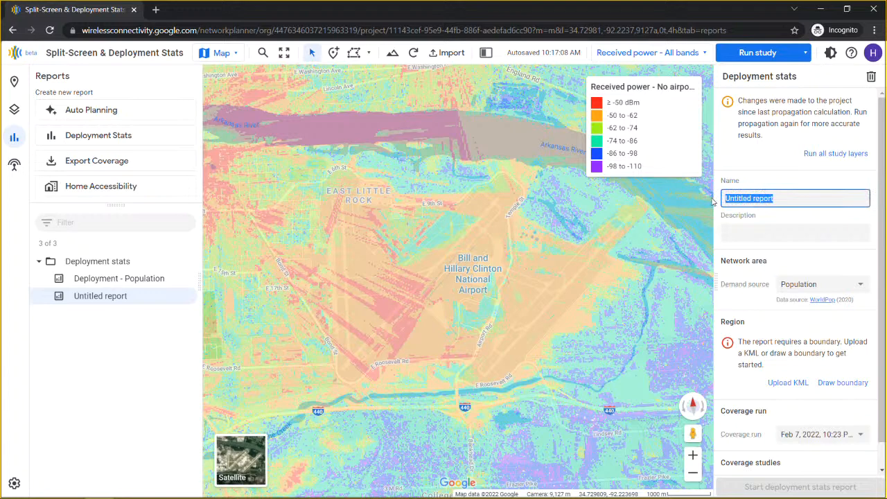
type("Demo Report")
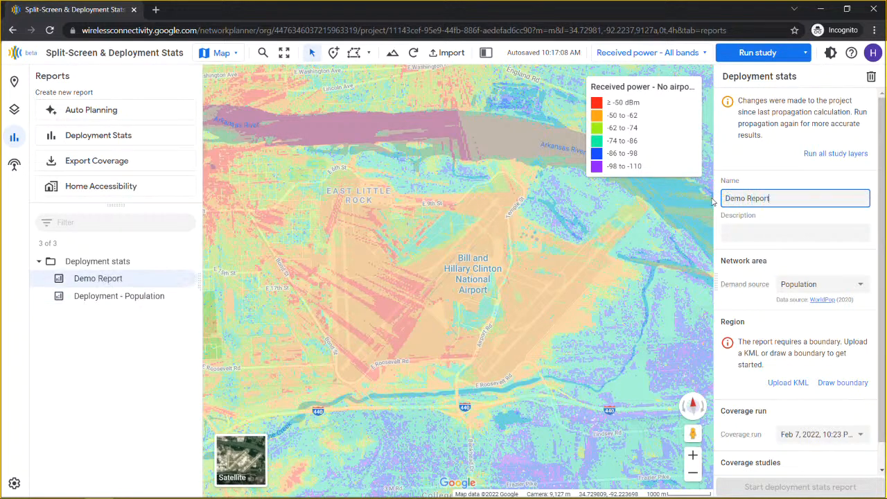
type(" Stats")
left_click(739, 233)
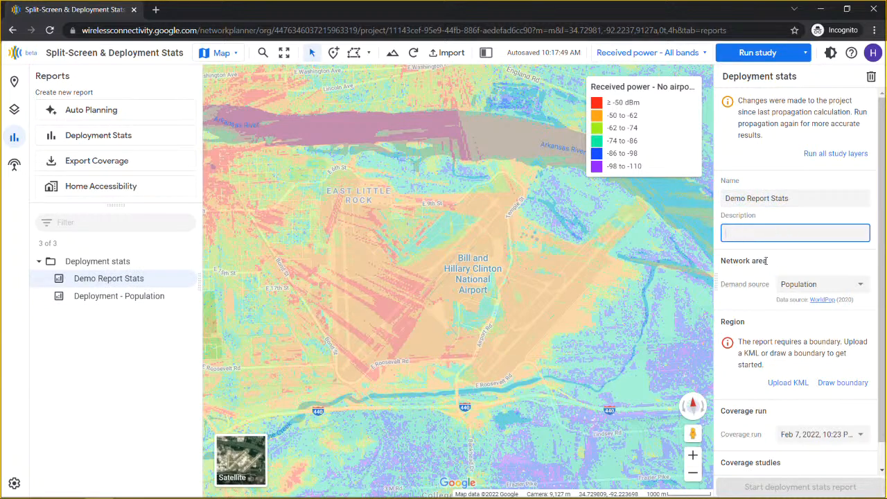
- Review the report's demand source options and keep Population selected
scroll(764, 261, "down", 1)
mouse_move(767, 264)
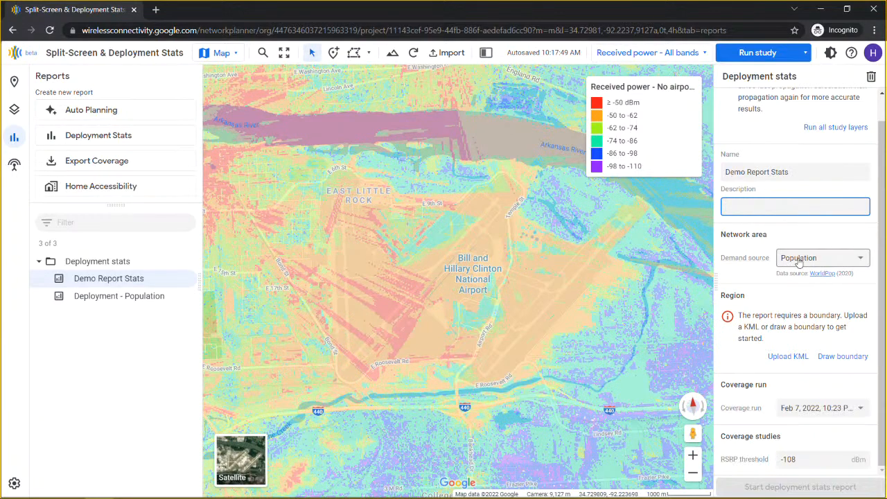
left_click(798, 261)
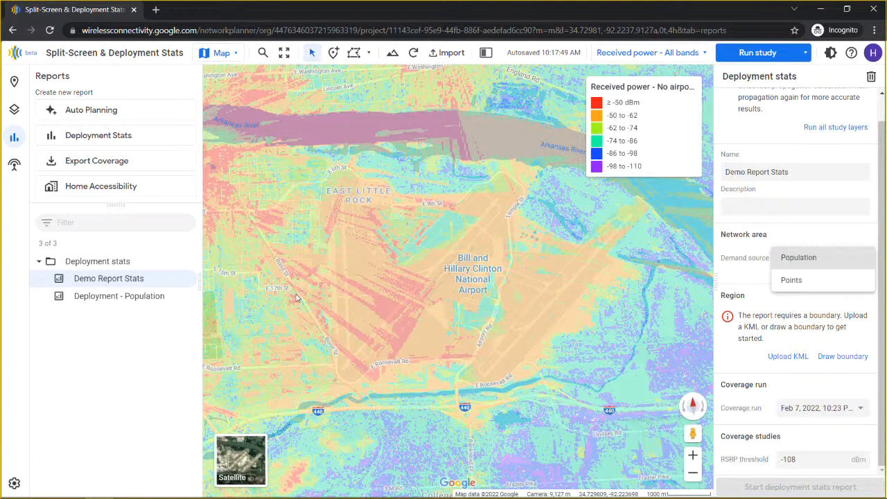
left_click(739, 264)
mouse_move(740, 263)
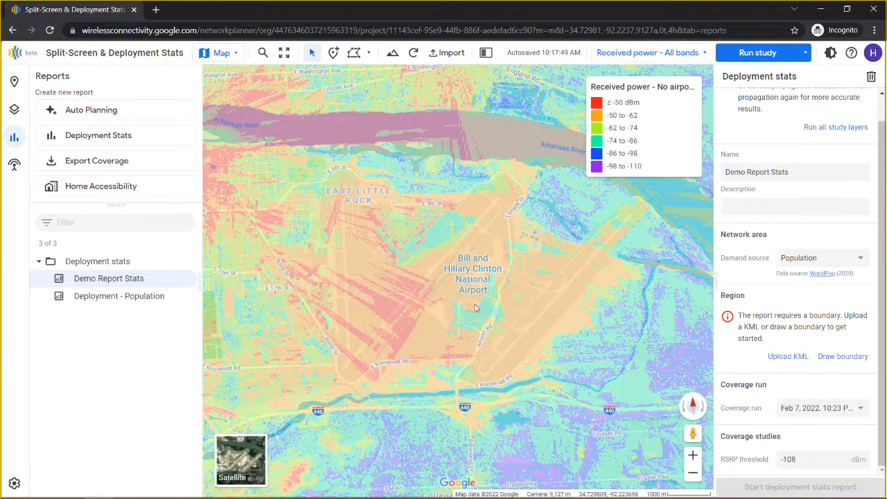
- Draw a closed nine-point polygon around the Little Rock coverage area, from Maumelle and Sherwood down to College Station
scroll(477, 306, "down", 1)
scroll(687, 281, "up", 1)
left_click_drag(531, 294, 658, 288)
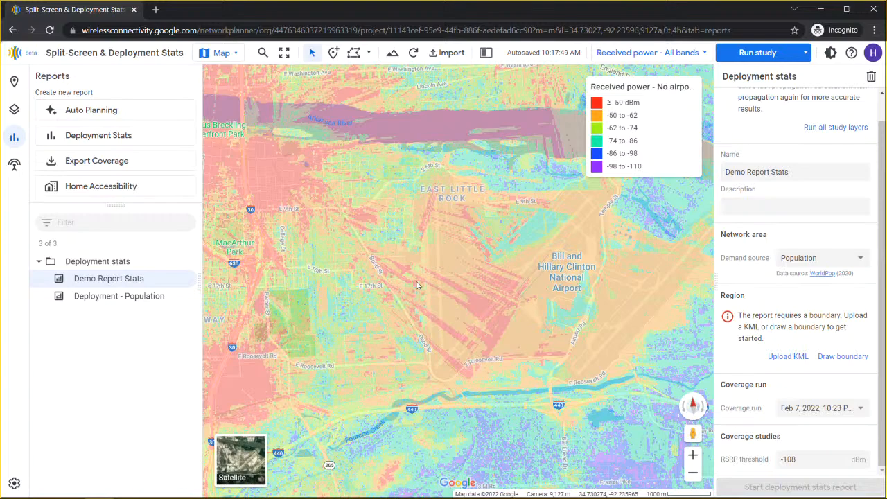
scroll(374, 279, "down", 3)
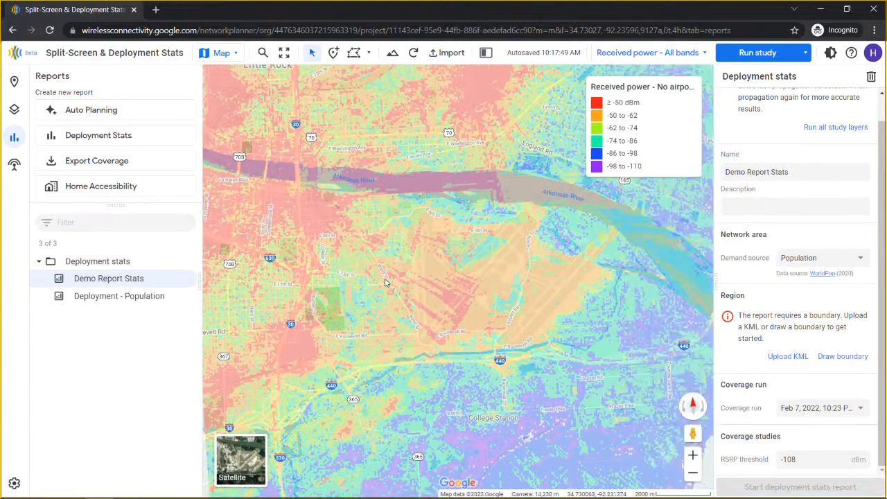
scroll(377, 279, "down", 2)
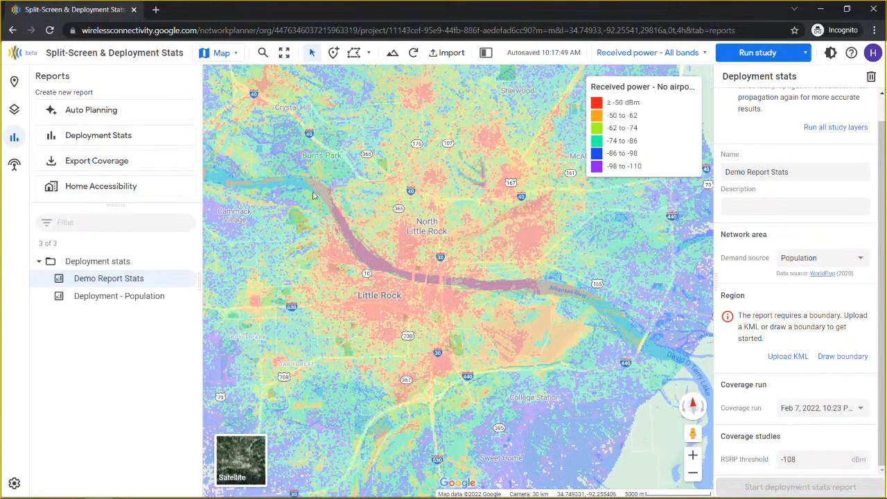
left_click_drag(351, 262, 366, 280)
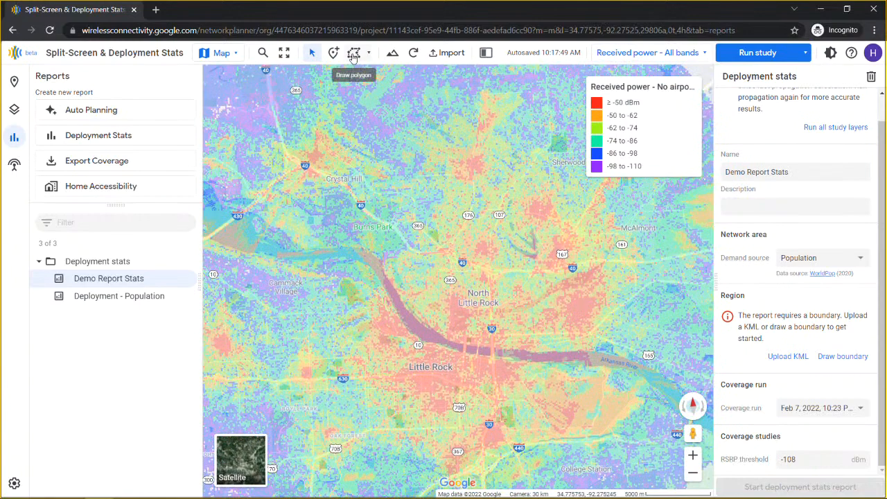
scroll(362, 180, "down", 1)
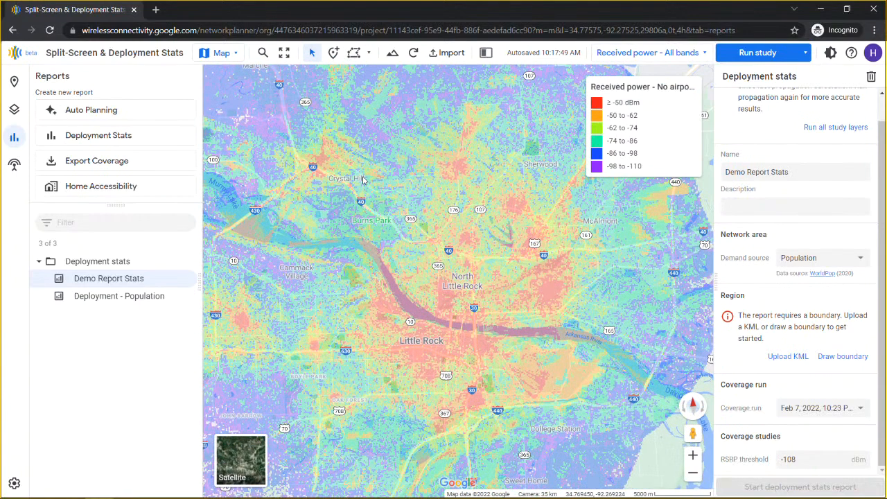
scroll(354, 206, "down", 1)
mouse_move(353, 207)
left_mouse_down()
mouse_move(417, 277)
mouse_move(412, 260)
left_mouse_up()
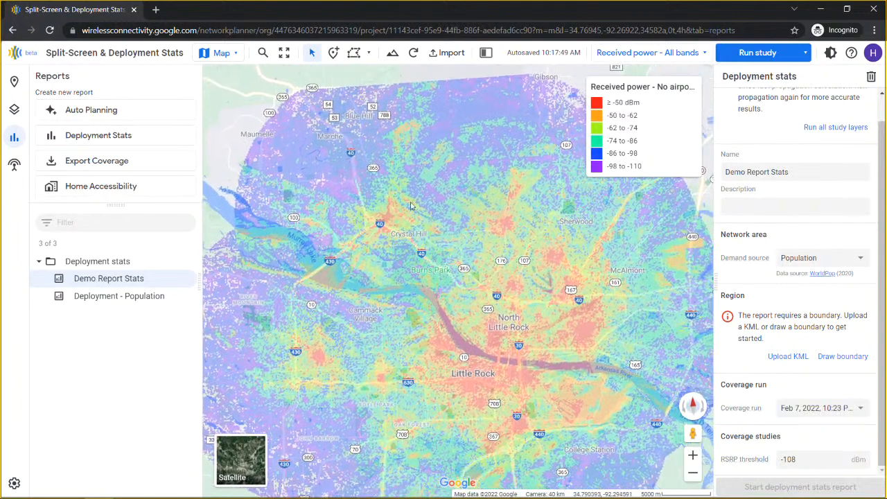
left_click(356, 55)
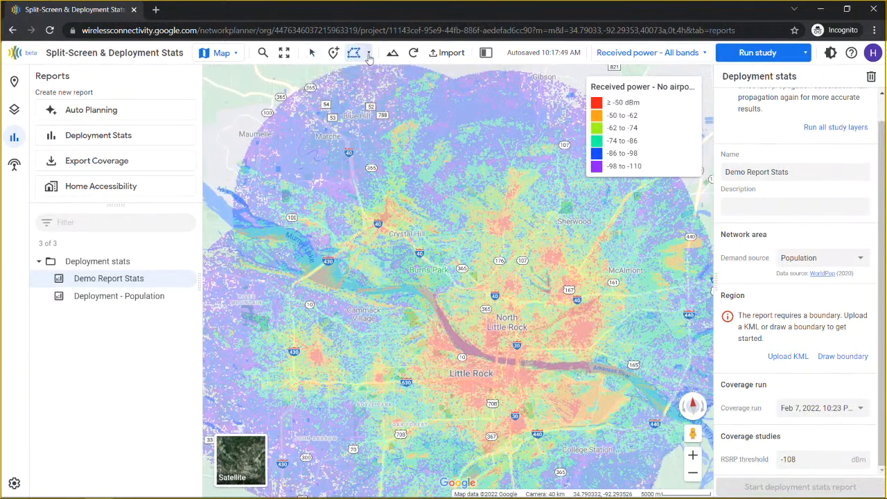
left_click(276, 150)
left_click(554, 151)
left_click(685, 219)
left_click(685, 344)
left_click(632, 465)
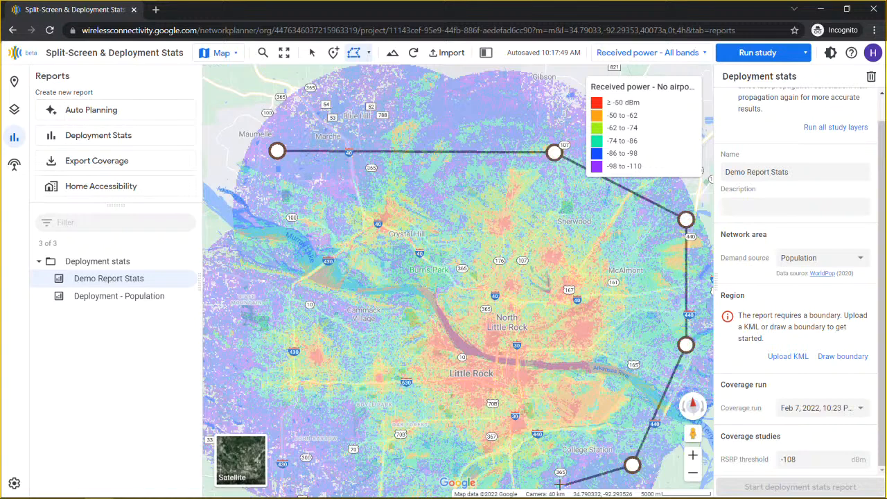
left_click(489, 477)
left_click(344, 462)
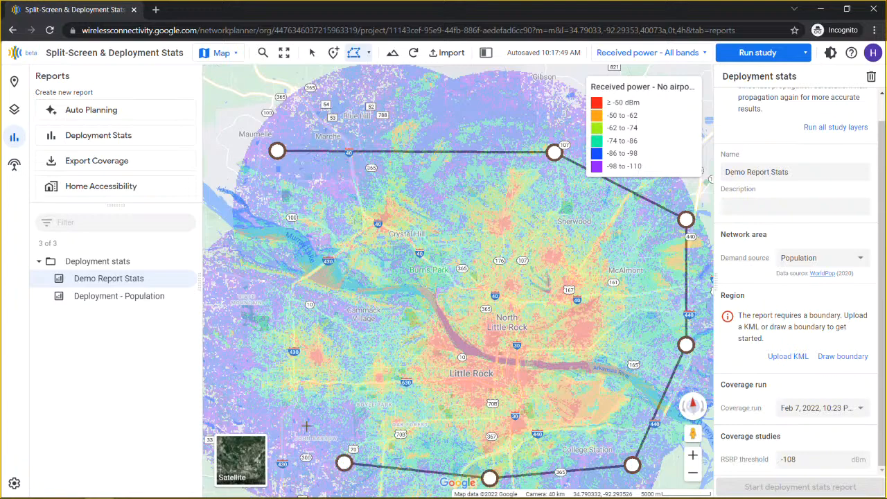
left_click(238, 314)
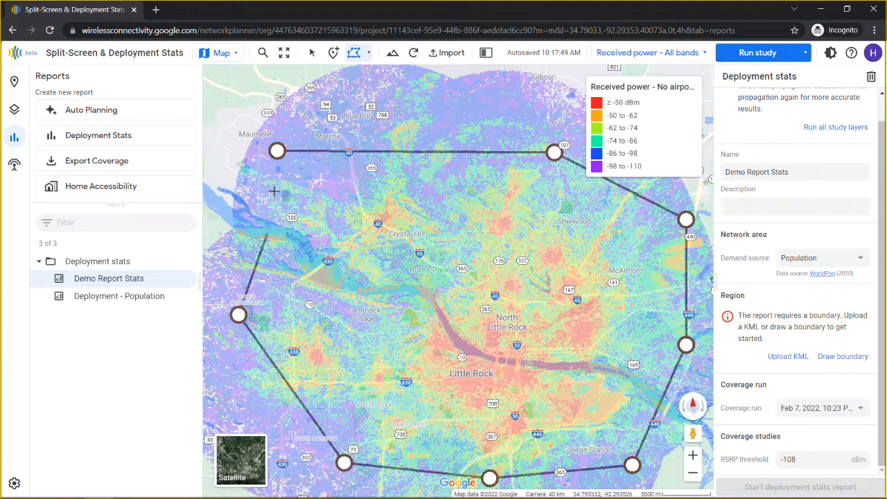
left_click(265, 159)
double_click(277, 150)
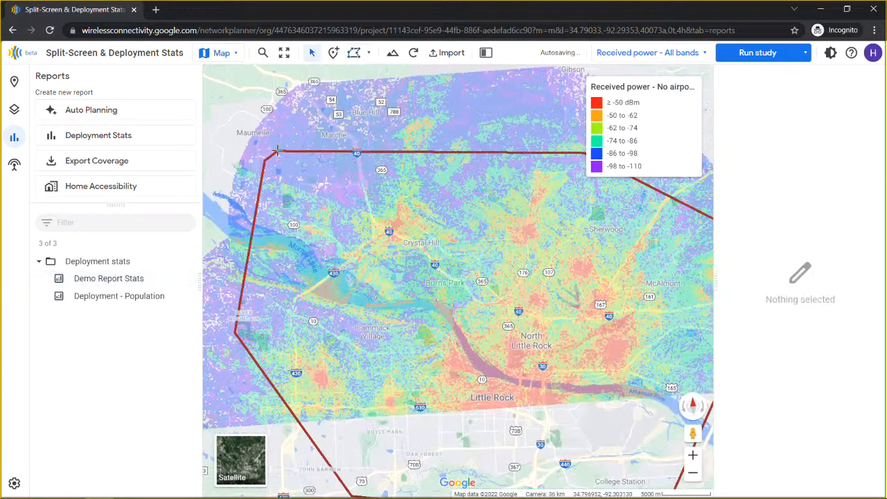
- Select the new Untitled 2 boundary polygon among the project overlays and change its line color to purple #9900ff
scroll(433, 297, "down", 3)
scroll(439, 300, "down", 2)
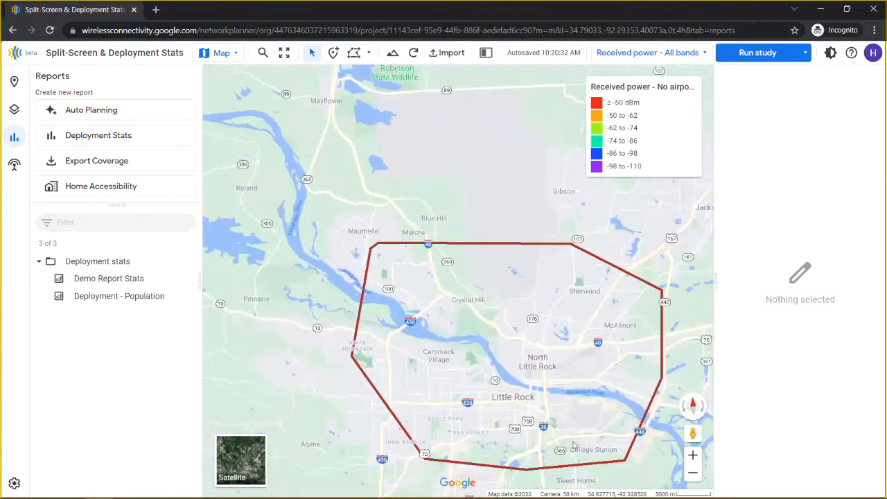
left_click_drag(505, 386, 421, 338)
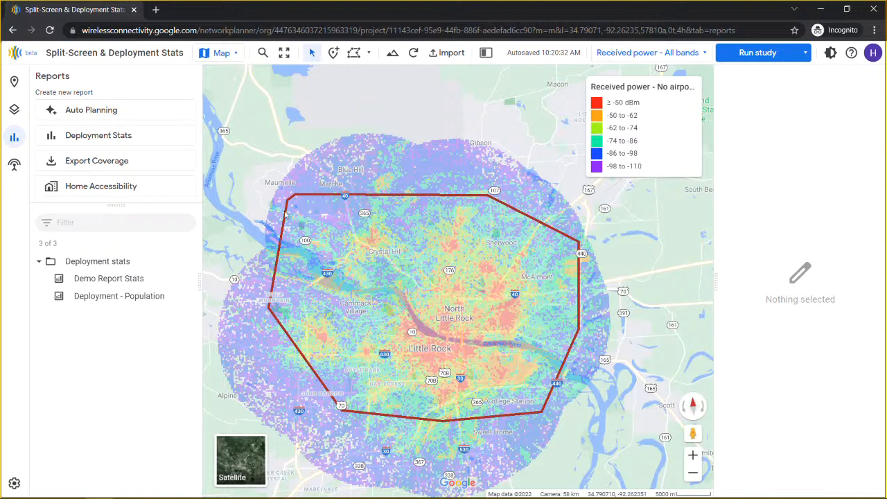
left_click(14, 110)
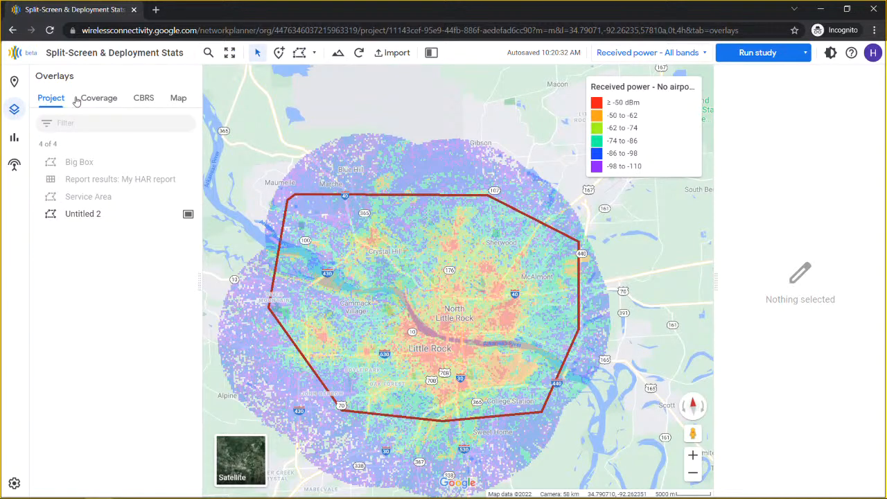
left_click(77, 216)
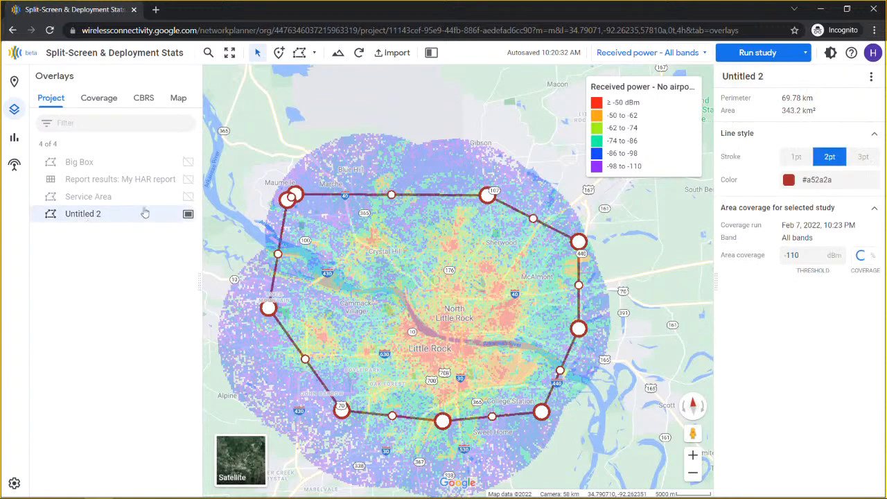
left_click(788, 182)
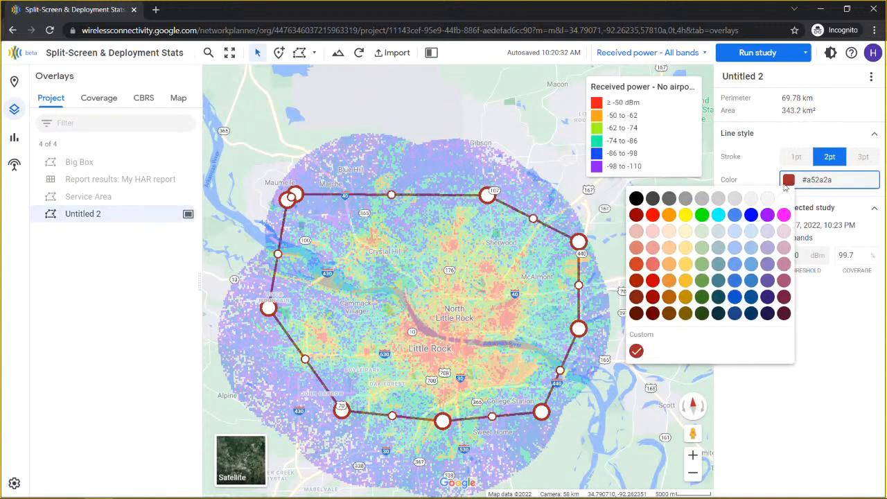
left_click(754, 217)
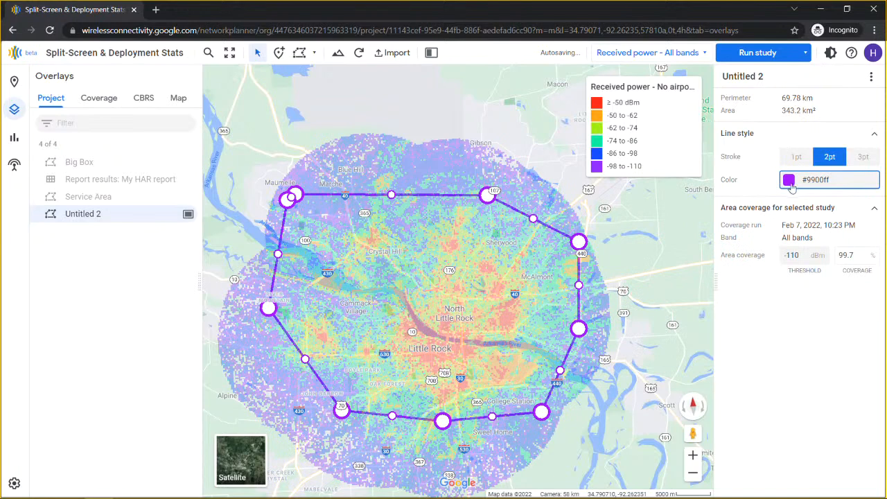
- Rename the Untitled 2 polygon as Coverage Area
left_click(772, 79)
left_click_drag(772, 79, 710, 81)
type("Covera")
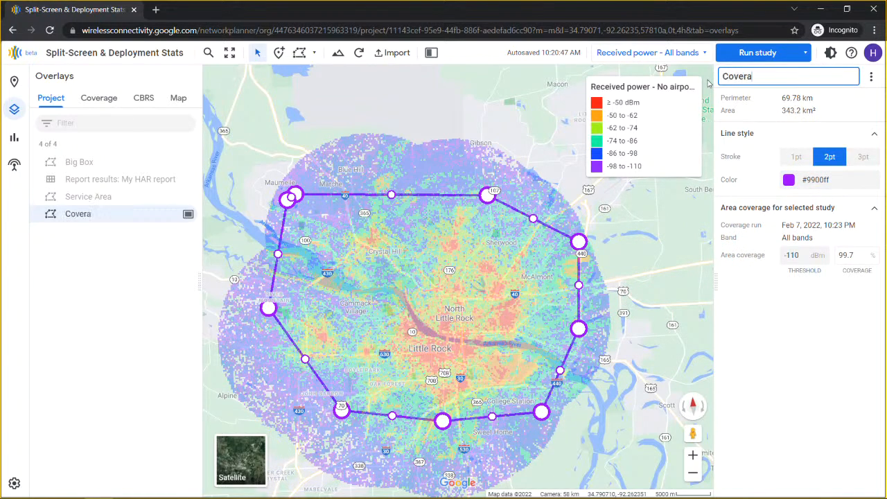
type("ge Area")
left_click(788, 339)
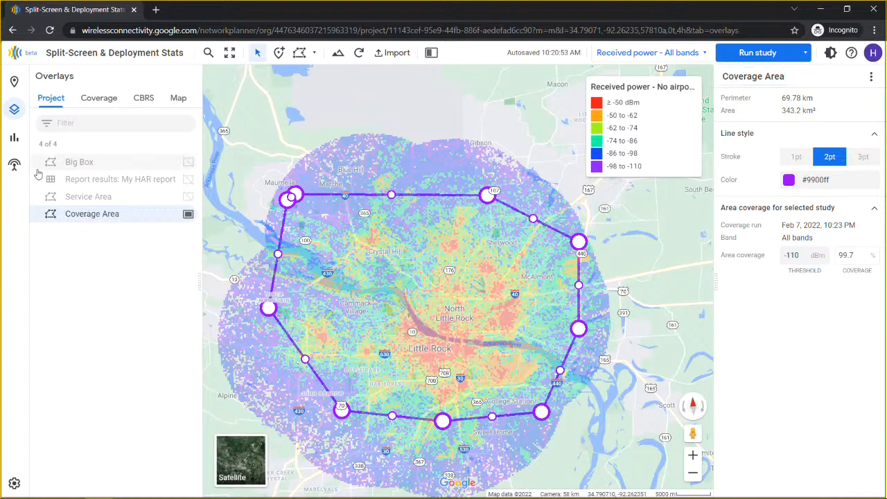
- Reopen Demo Report Stats and review its boundary and coverage run options, keeping Coverage Area and the Feb 7, 2022 run
left_click(13, 136)
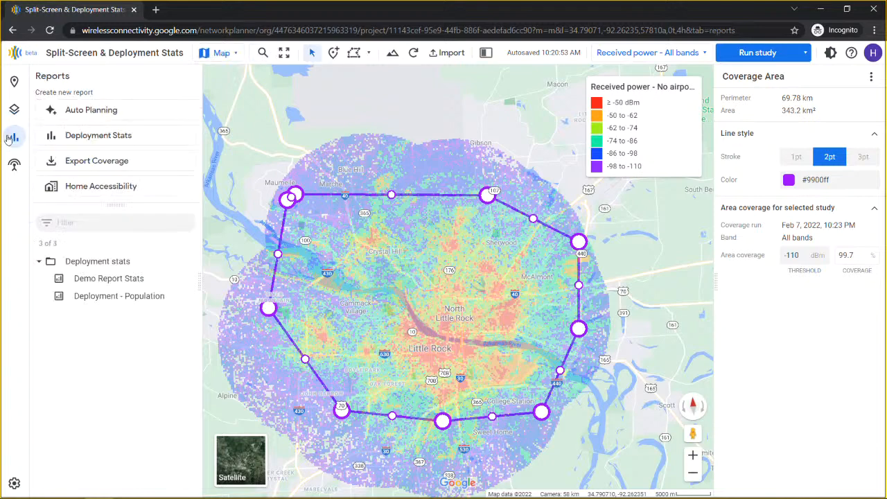
left_click(105, 281)
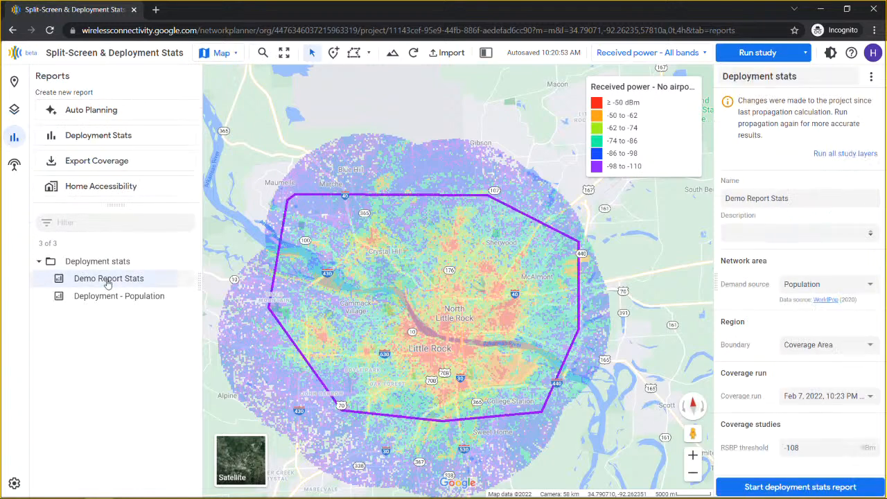
left_click(808, 346)
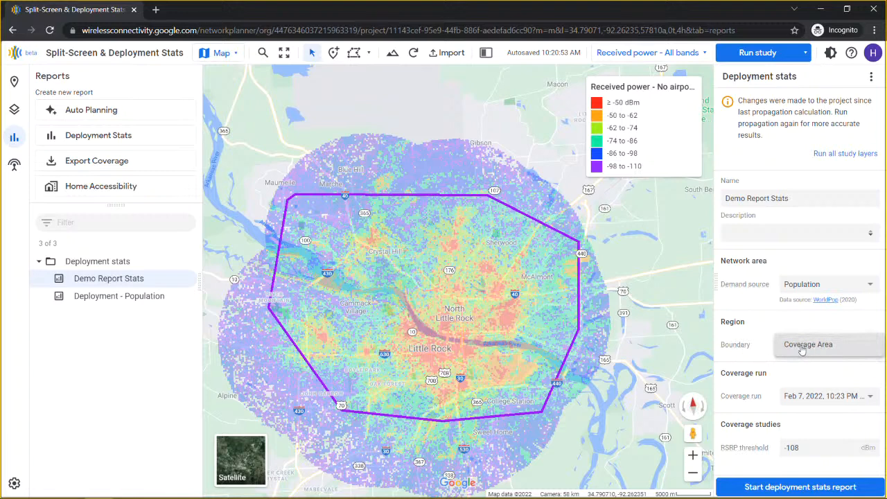
left_click(760, 349)
left_click(804, 349)
left_click(870, 397)
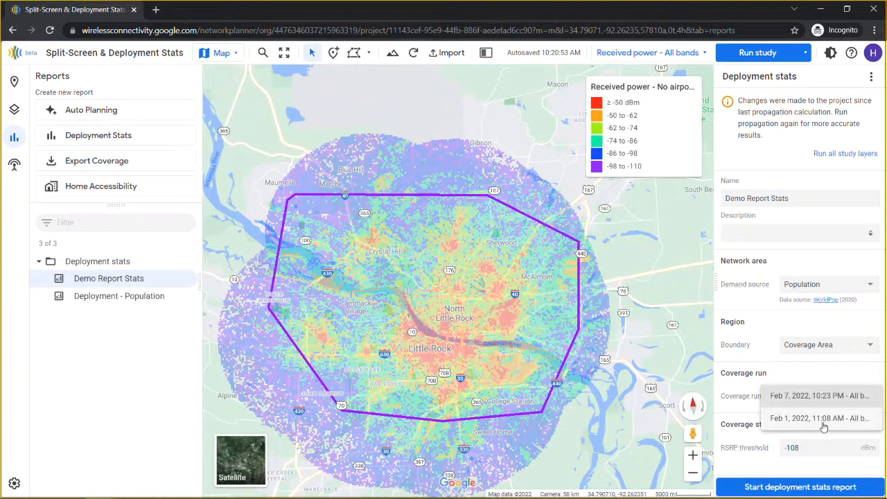
left_click(787, 371)
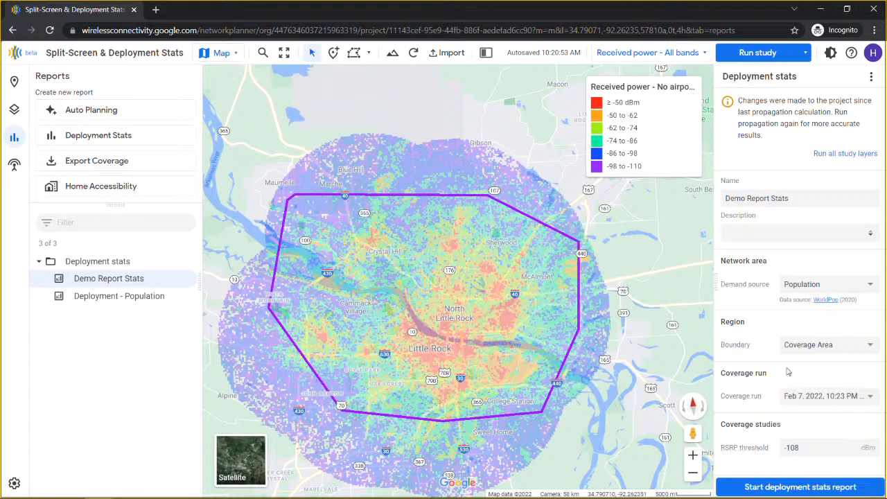
- Read the explanations of the report's RSRP threshold and demand source, keeping the existing settings
left_click(801, 446)
left_click_drag(815, 447, 781, 447)
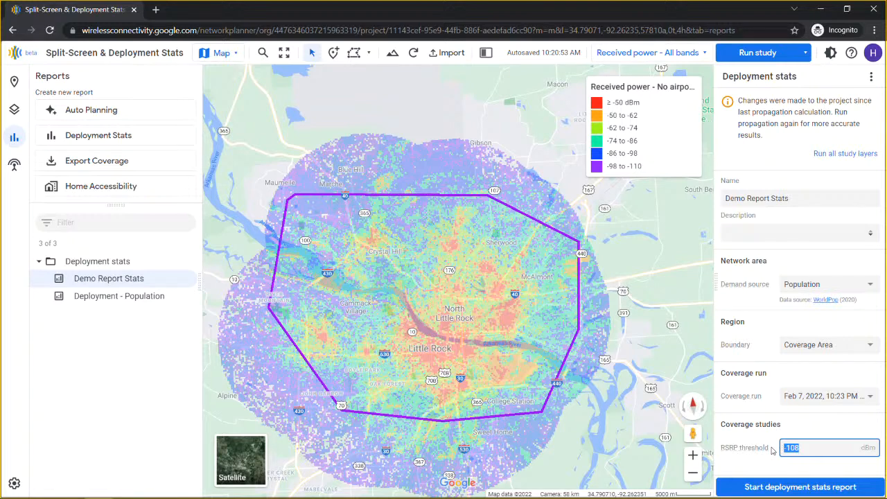
mouse_move(775, 449)
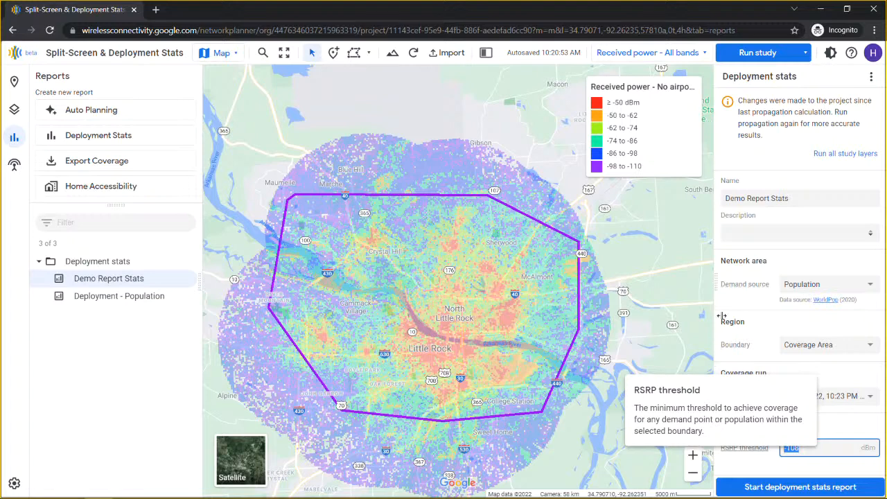
mouse_move(739, 292)
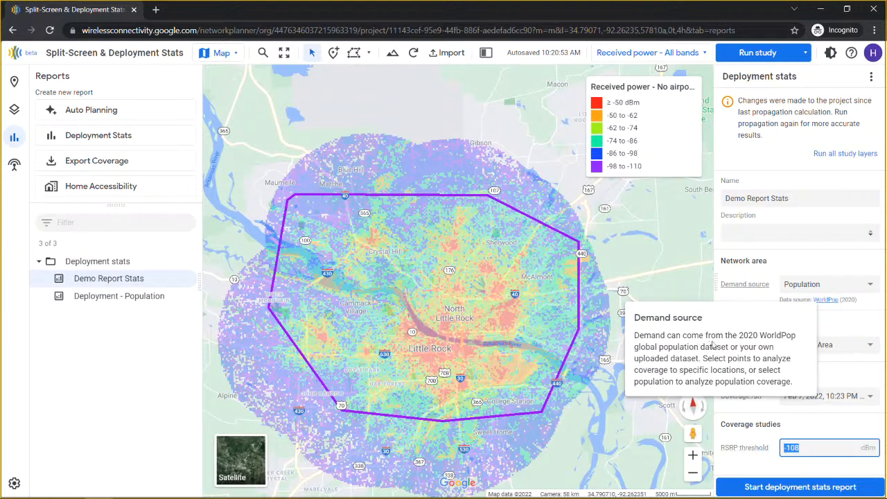
left_click(833, 322)
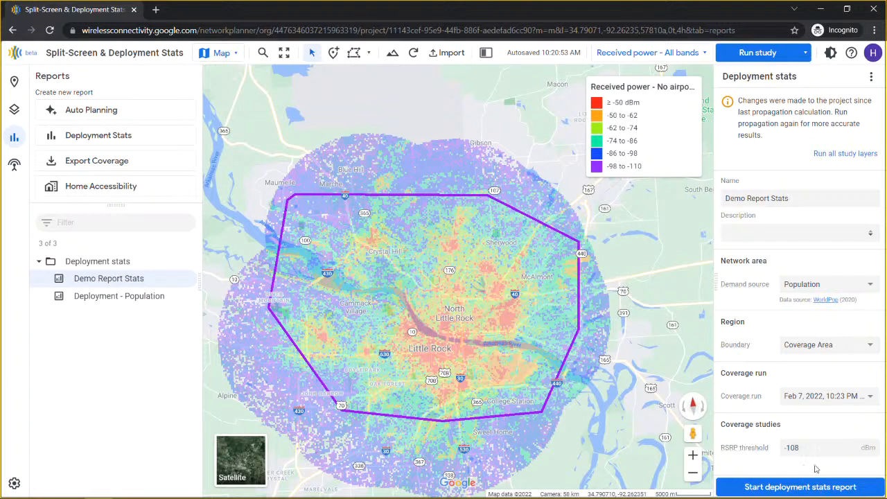
- Open the completed Deployment - Population report and hide the Coverage Area polygon on the map
left_click(96, 299)
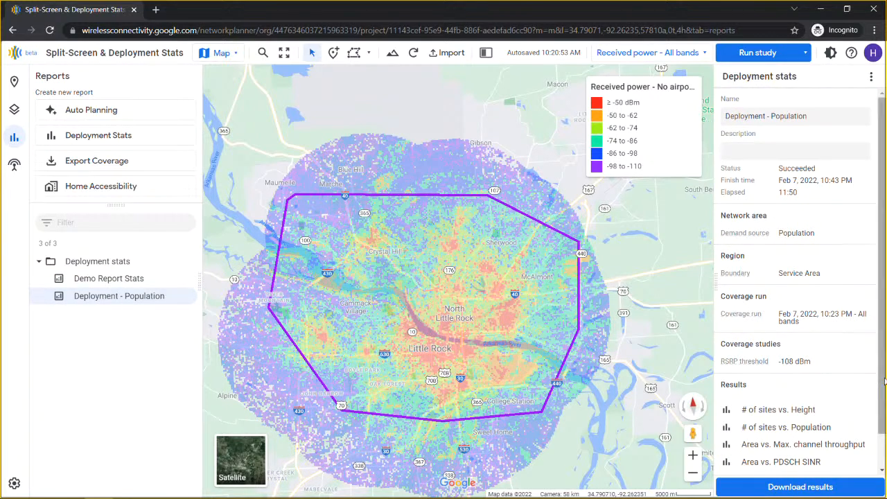
scroll(797, 381, "down", 1)
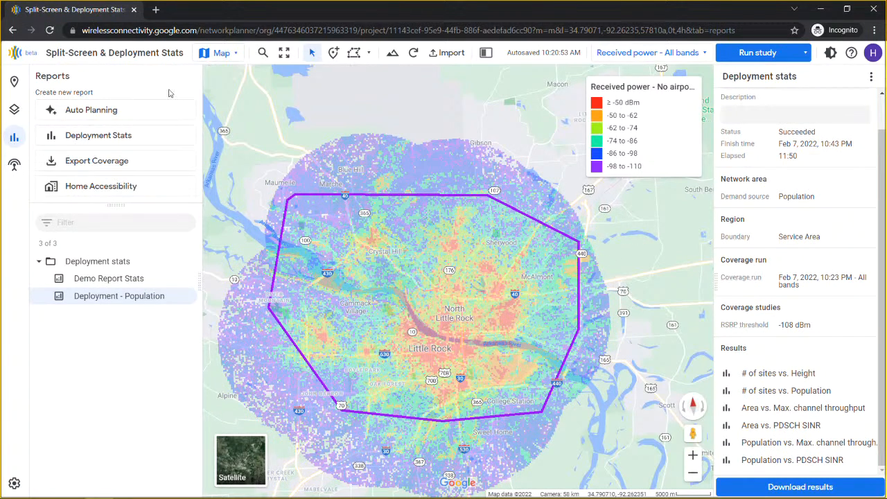
left_click(16, 109)
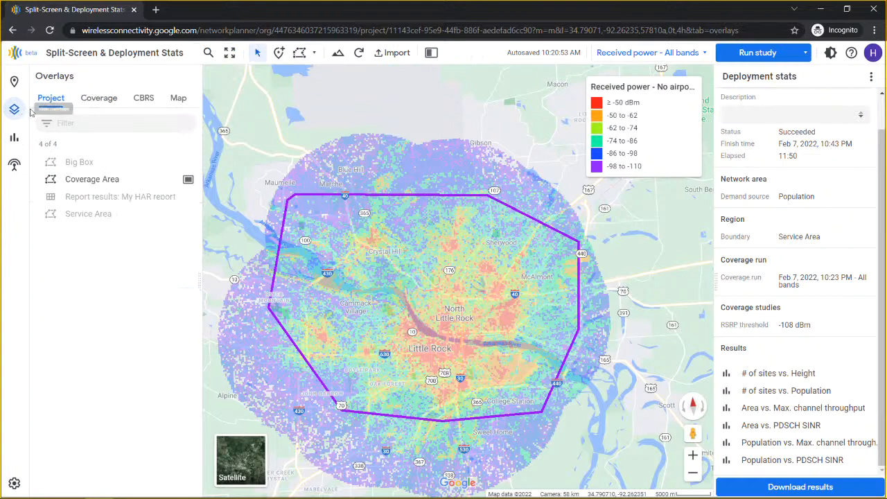
left_click(96, 101)
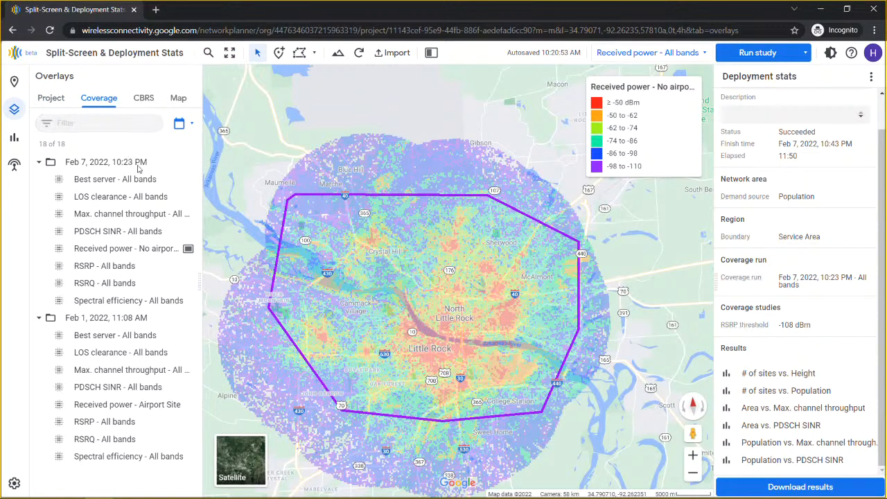
left_click(59, 102)
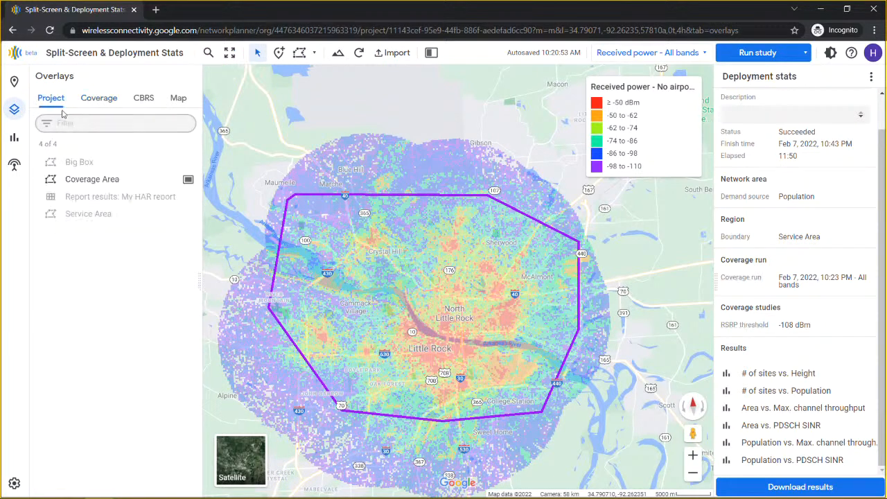
left_click(187, 179)
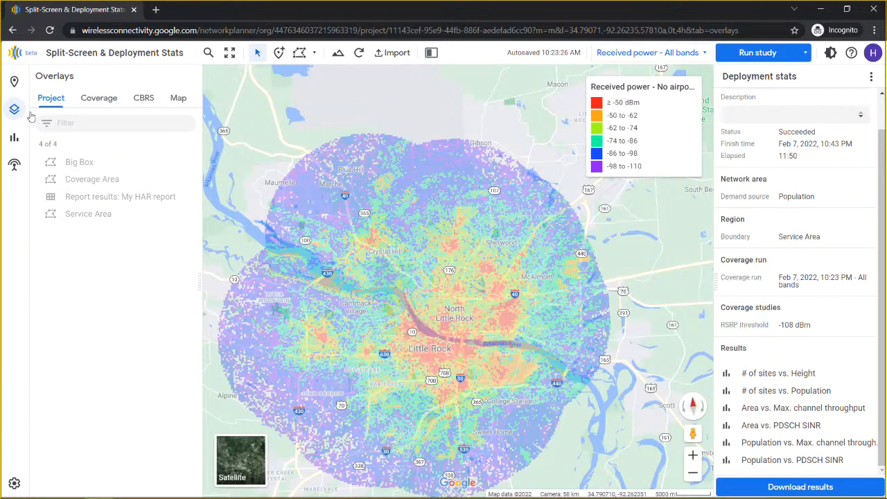
- Show the site icons on the map around Little Rock, keeping the site labels hidden
left_click(175, 98)
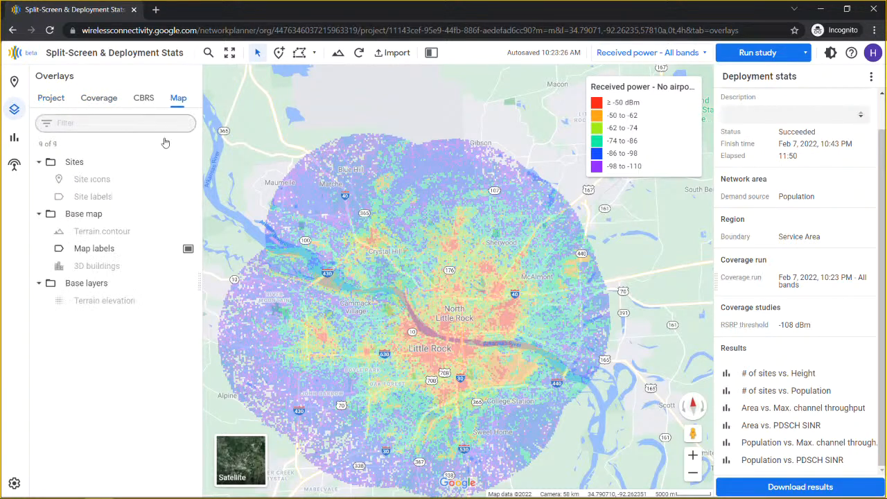
left_click(189, 197)
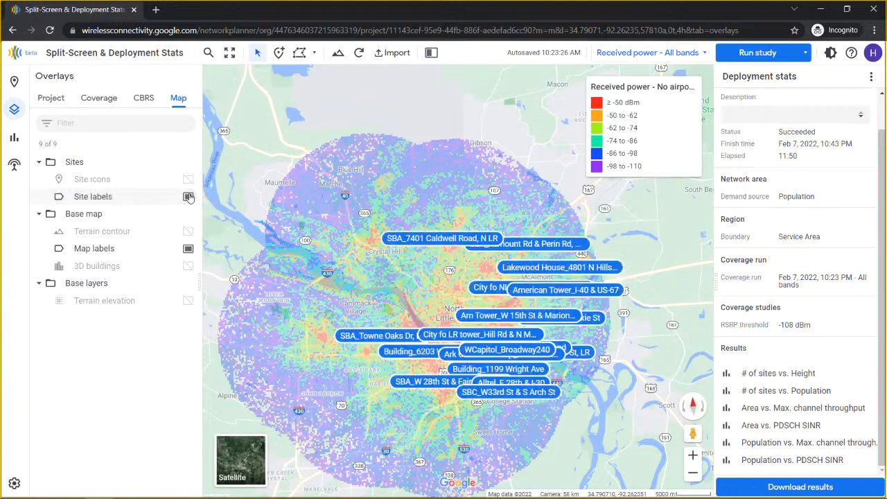
left_click(188, 198)
left_click(187, 180)
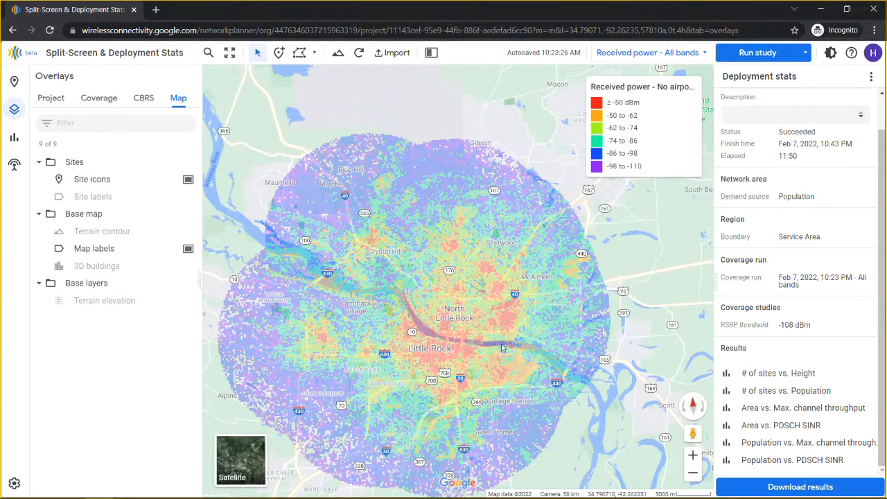
scroll(435, 331, "up", 2)
left_click_drag(413, 372, 412, 294)
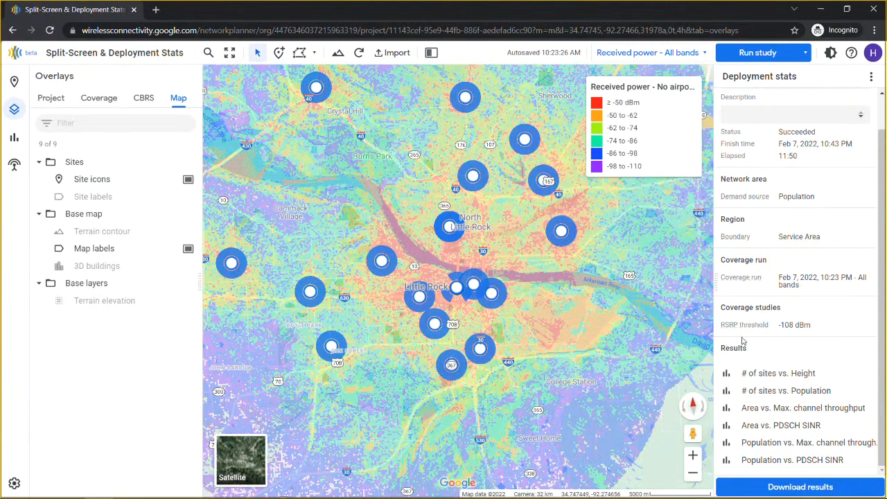
- Examine the sites in each height range of the report's # of sites vs. Height chart and set its bins to 7
left_click(769, 376)
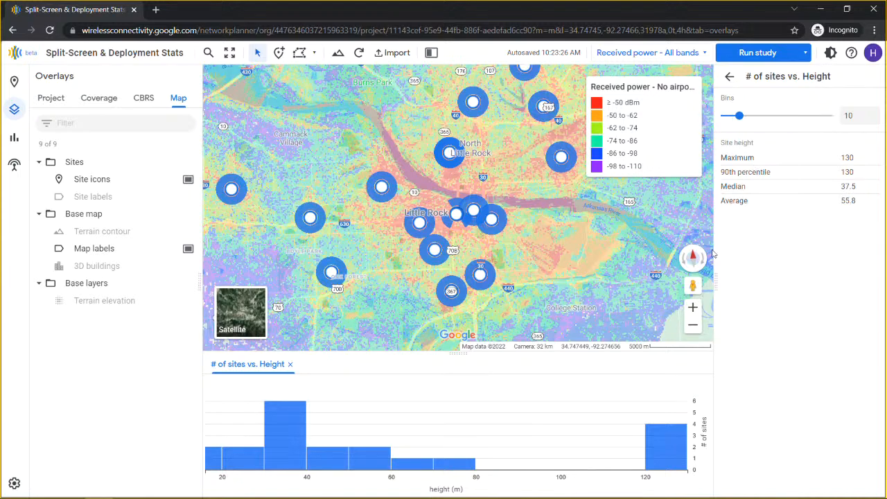
mouse_move(281, 454)
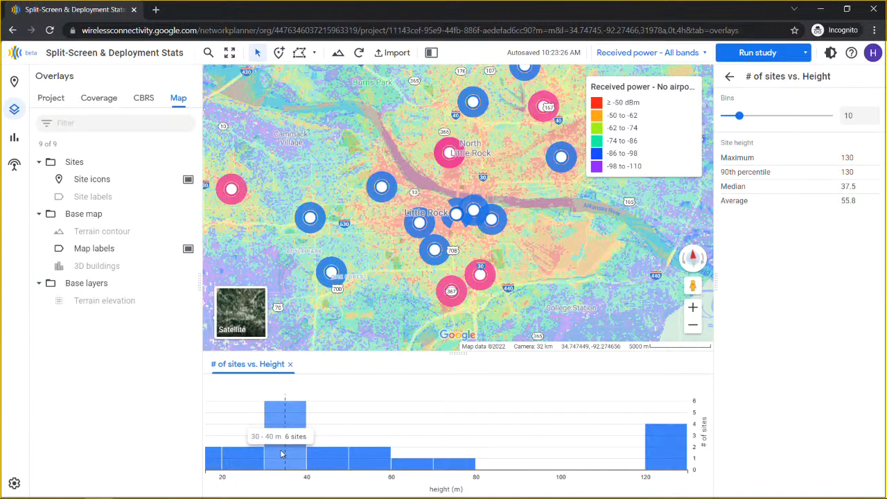
mouse_move(458, 466)
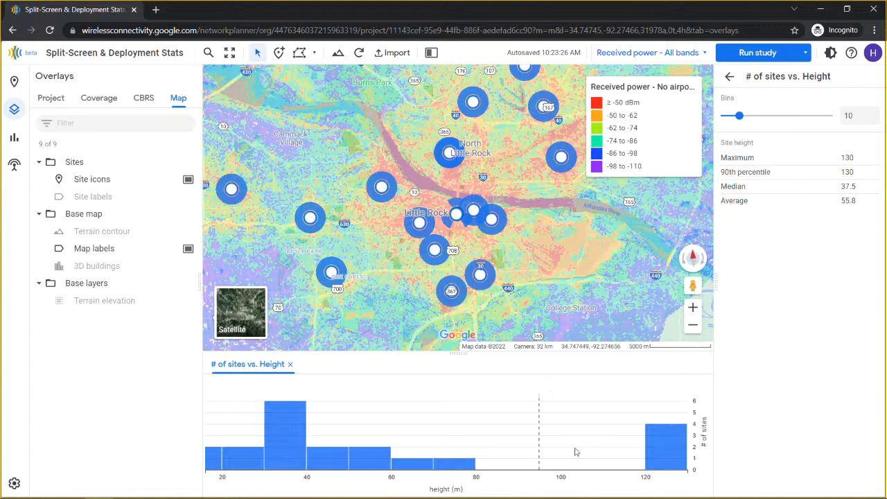
mouse_move(669, 459)
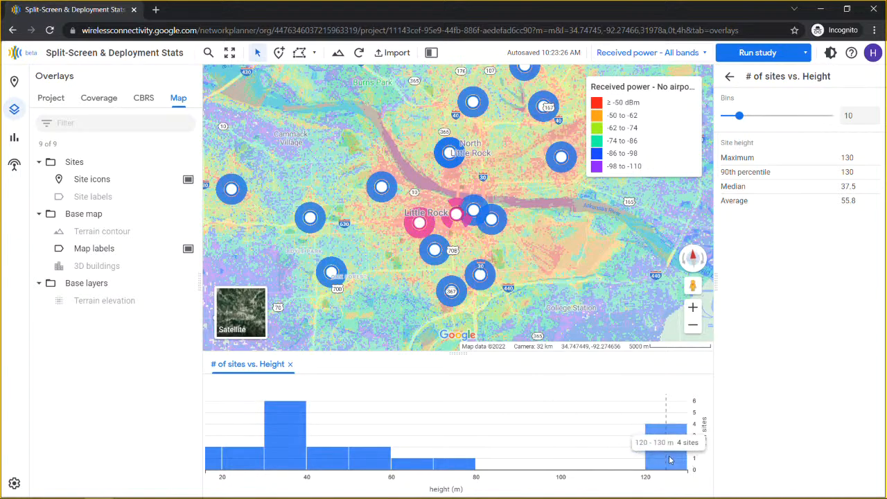
mouse_move(245, 474)
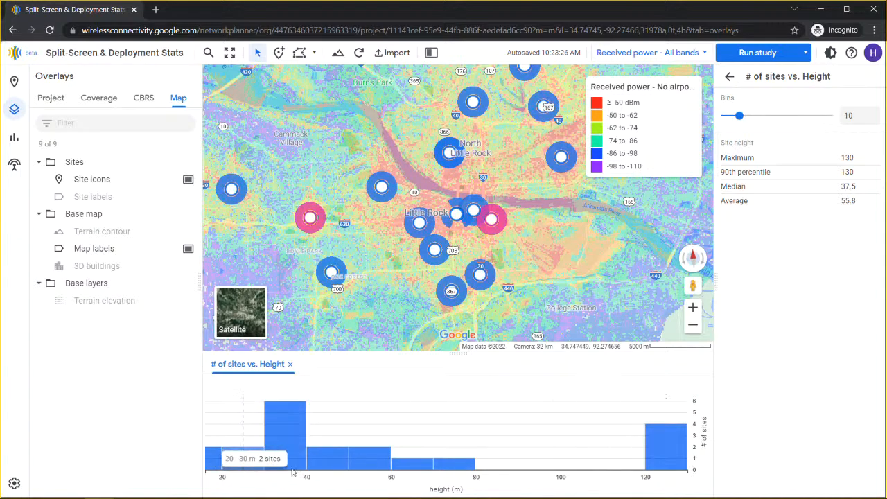
mouse_move(271, 469)
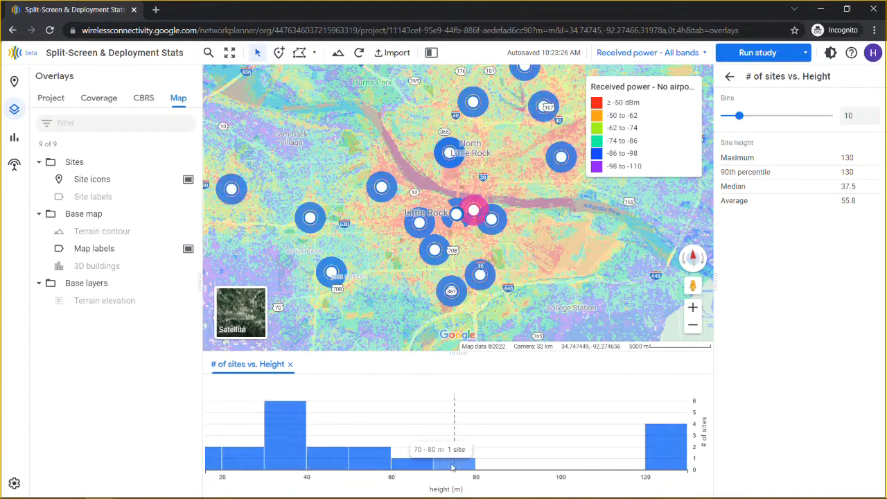
mouse_move(333, 466)
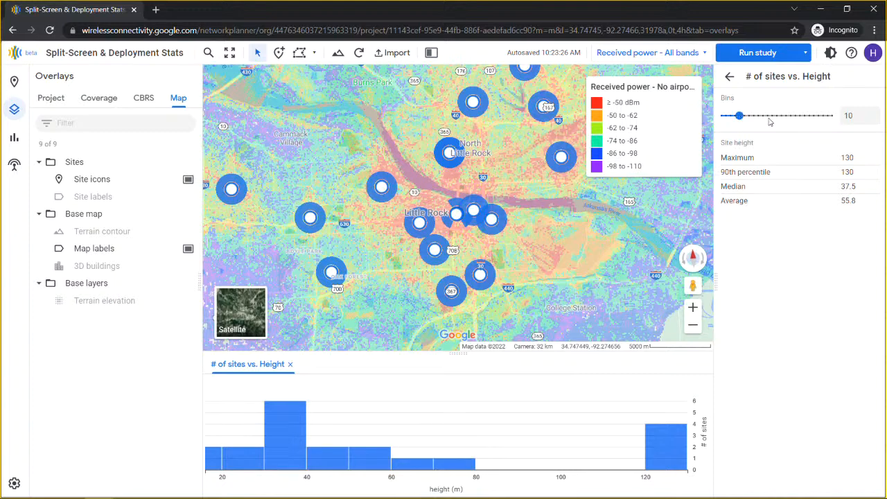
left_click_drag(739, 115, 732, 118)
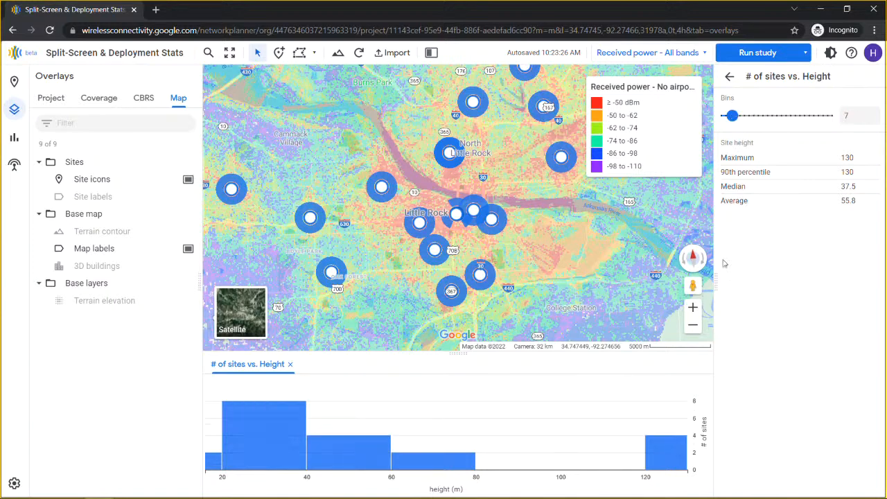
- Check the sites behind the 40–60 m and 60–80 m height ranges, and set the # of sites vs. Height chart's bins to 13
mouse_move(360, 446)
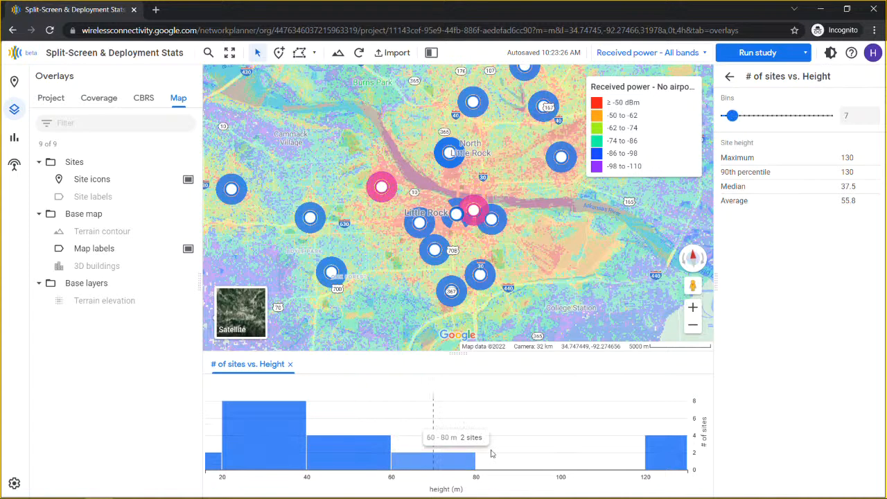
mouse_move(415, 438)
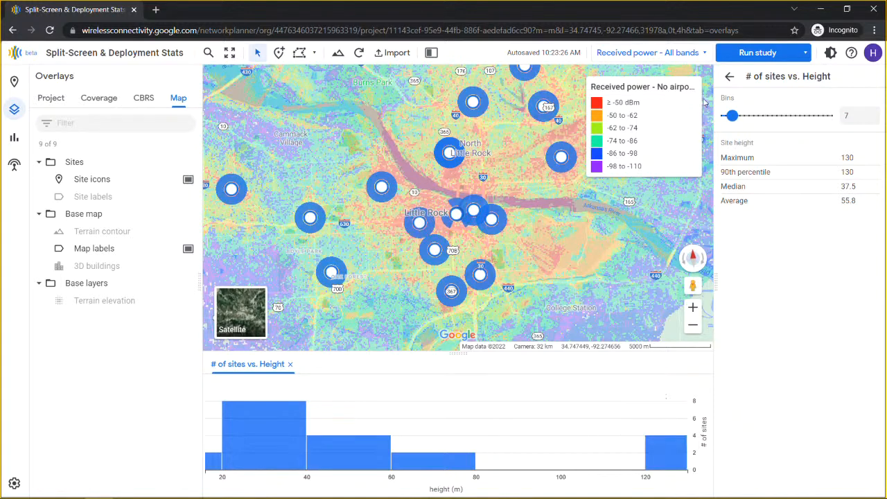
left_click_drag(732, 115, 744, 115)
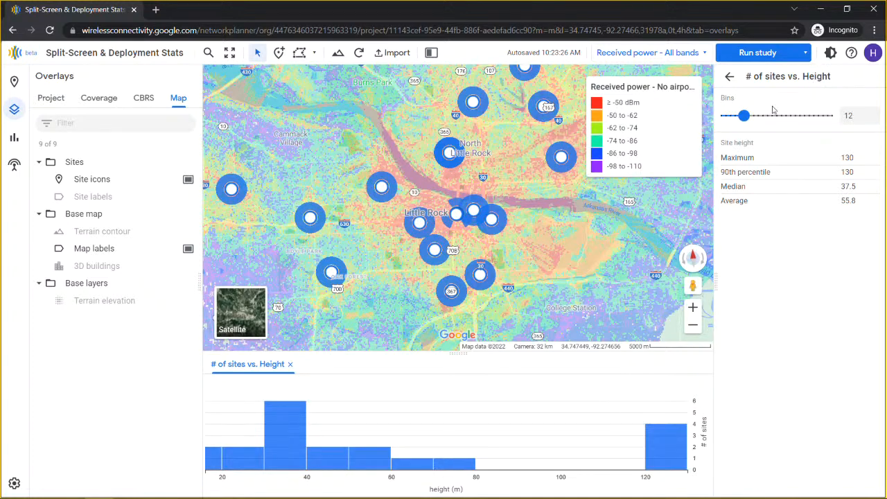
mouse_move(745, 117)
left_mouse_down()
mouse_move(776, 117)
mouse_move(746, 116)
left_mouse_up()
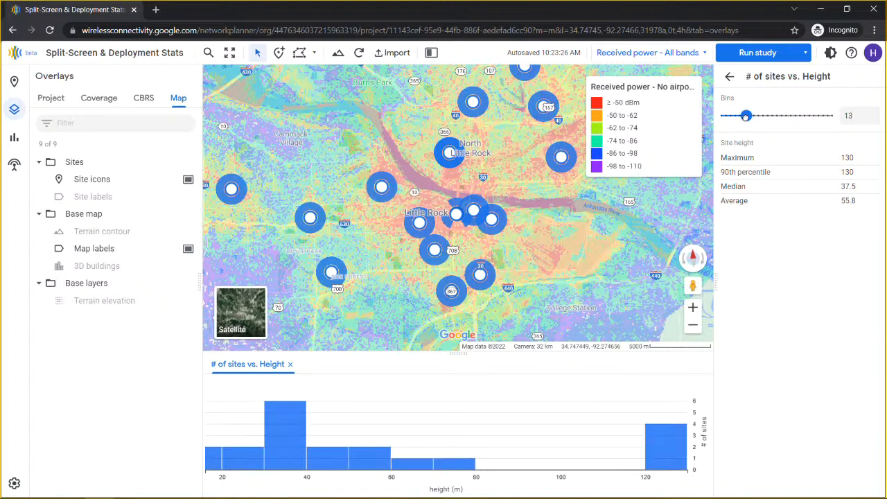
left_click(730, 79)
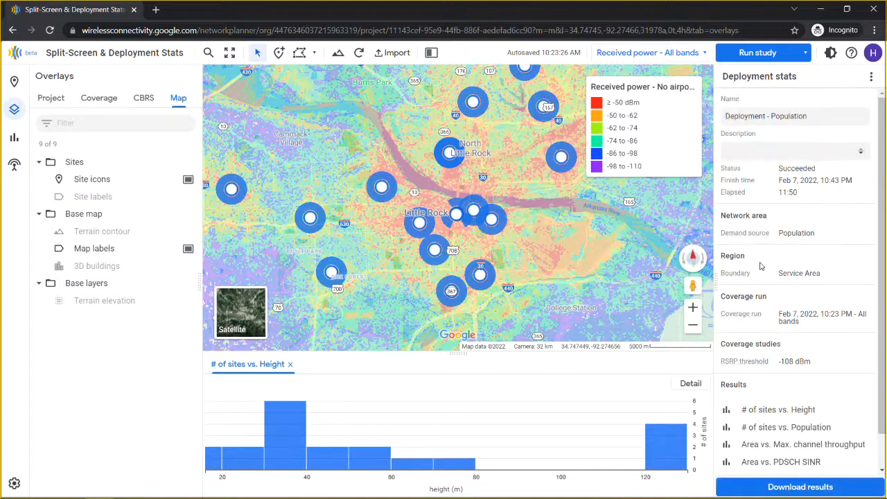
- Open the report's # of sites vs. Population result and examine the maximum population covered per site and the sites in the highest range
scroll(760, 265, "down", 1)
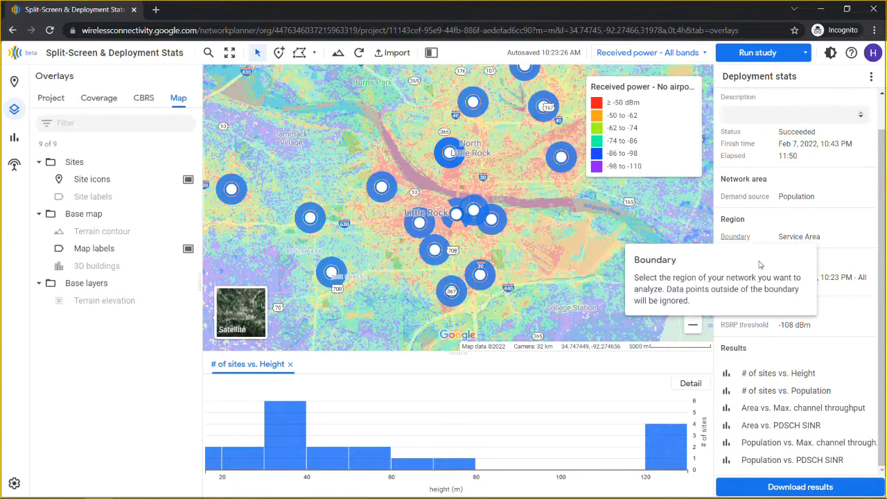
left_click(771, 392)
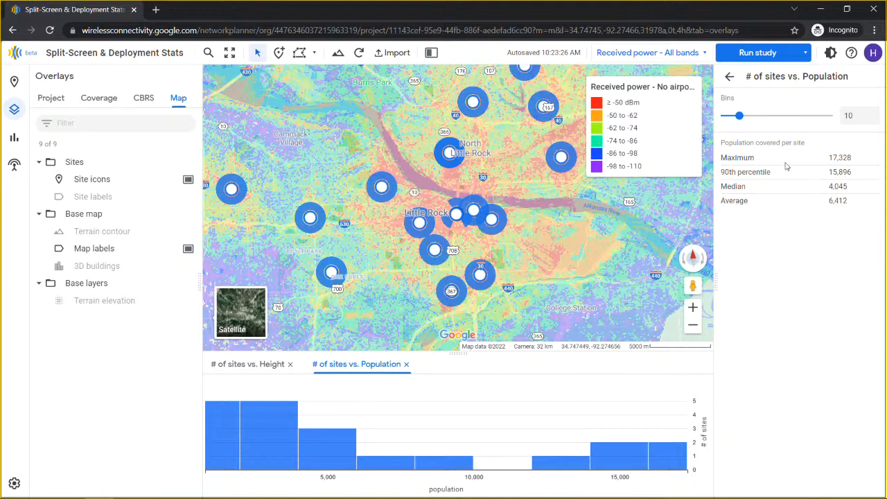
left_click_drag(811, 147, 781, 146)
left_click_drag(829, 160, 865, 160)
scroll(504, 239, "down", 1)
left_click_drag(533, 239, 509, 286)
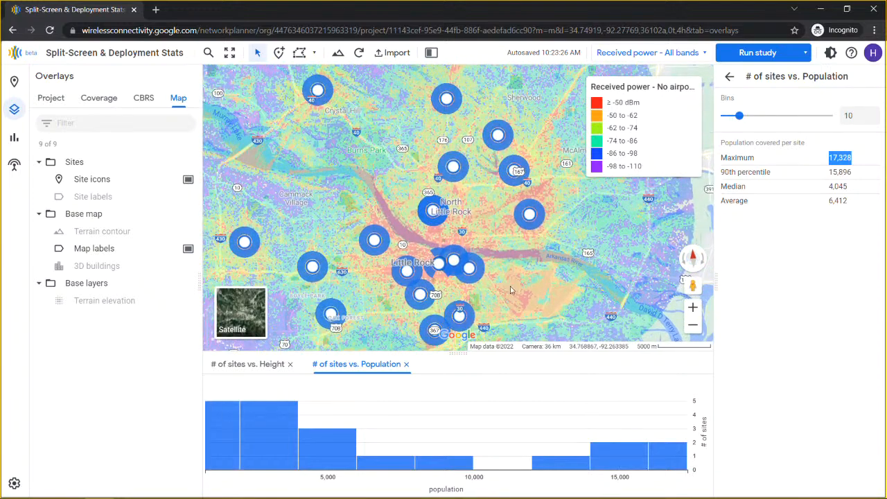
mouse_move(664, 457)
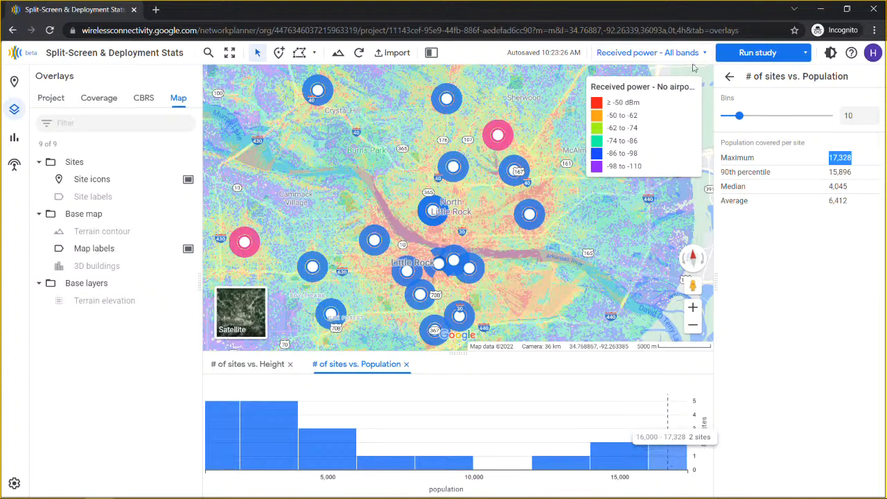
left_click(729, 77)
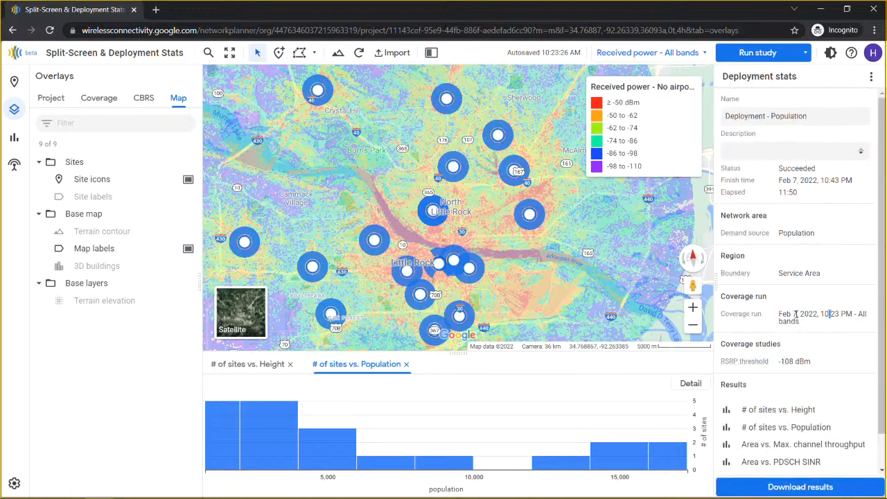
- Compare on the map which sites fall in the two highest population ranges of the # of sites vs. Population chart
scroll(757, 355, "down", 1)
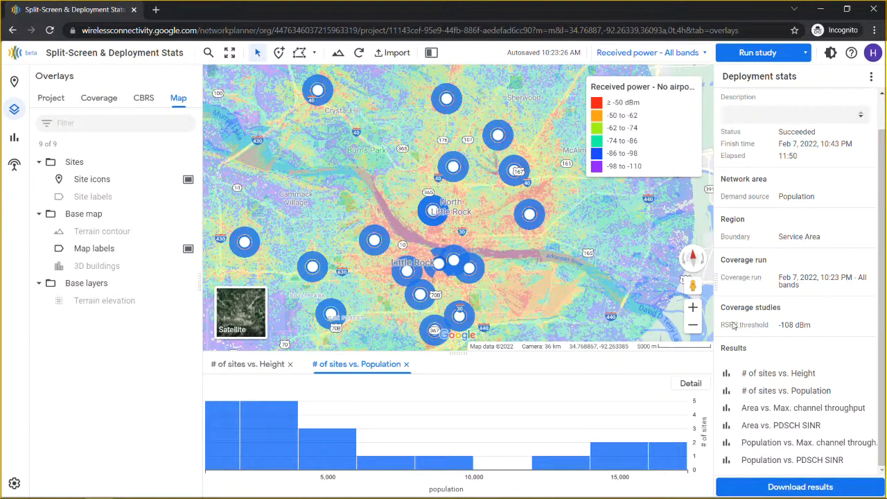
left_click(13, 30)
mouse_move(664, 452)
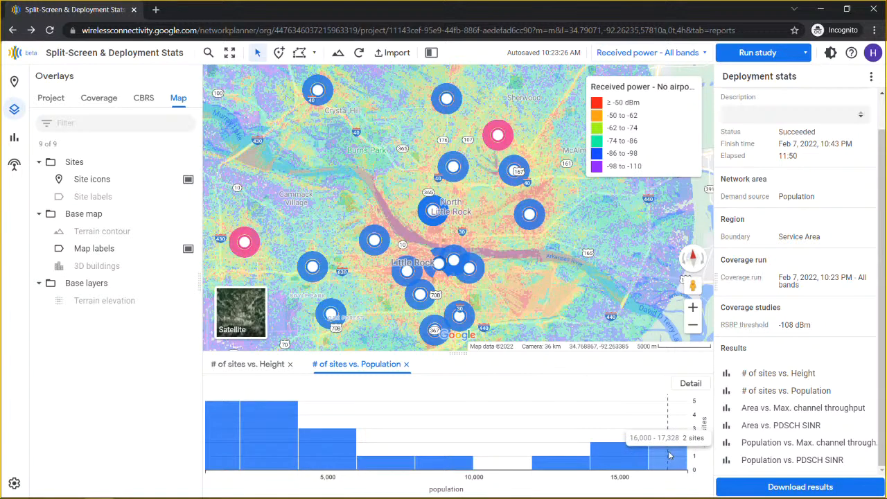
mouse_move(619, 462)
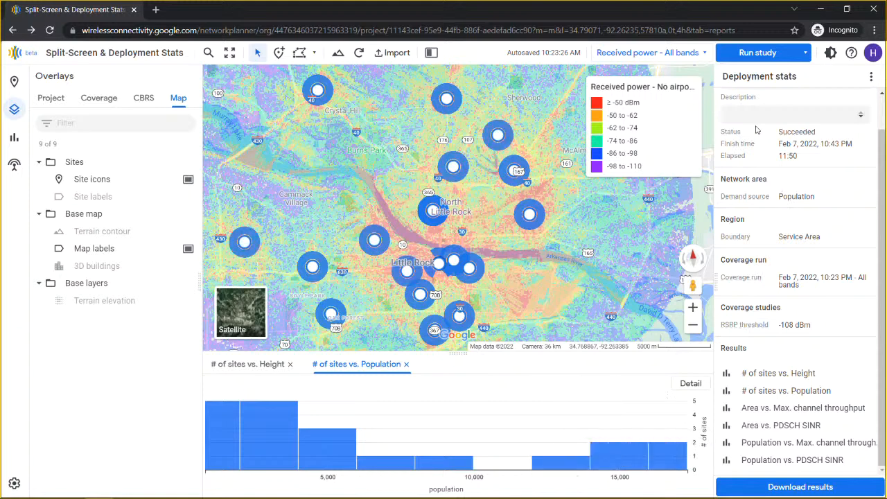
- Open the Area vs. Max. channel throughput result, set its threshold to 10 Mb/s and read the share of area meeting it
left_click(760, 409)
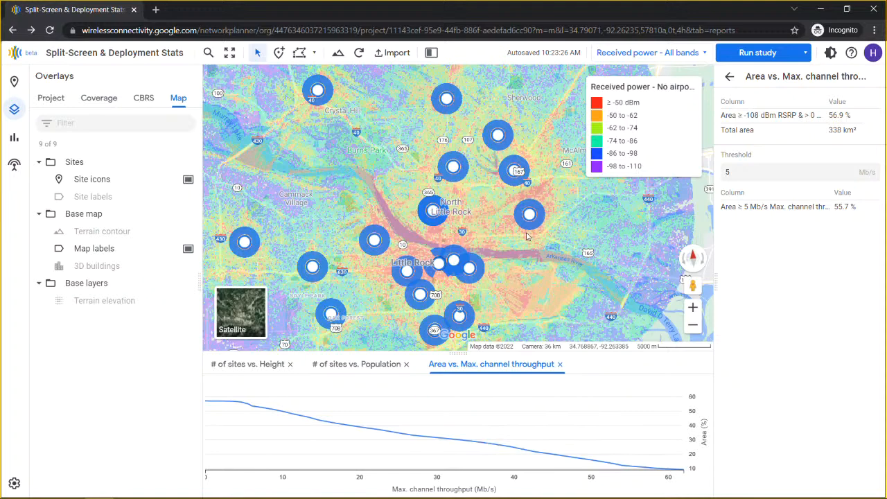
left_click(746, 173)
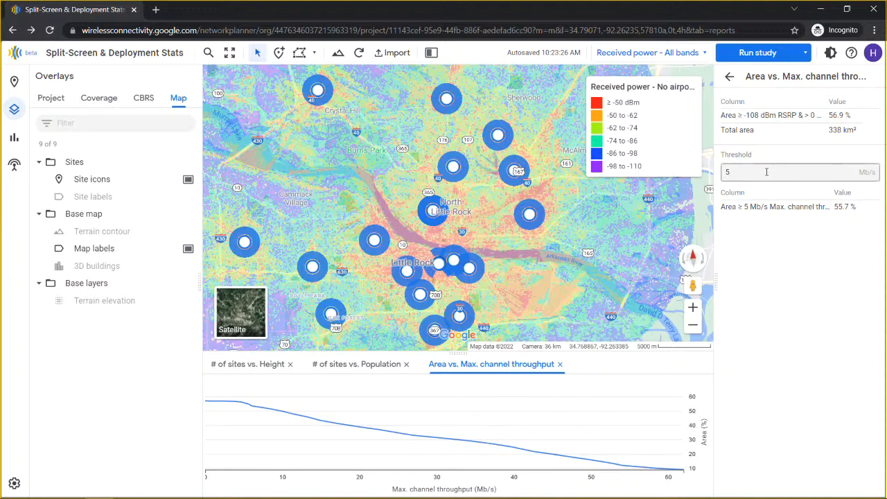
double_click(732, 173)
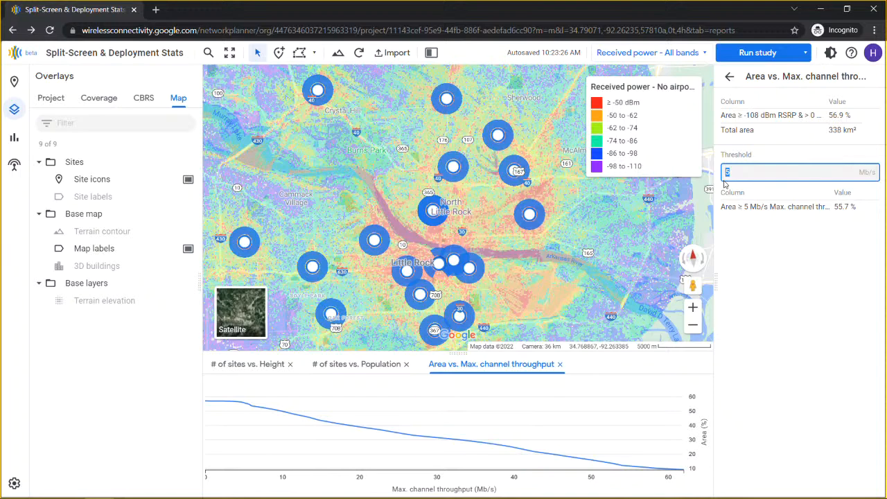
type("10")
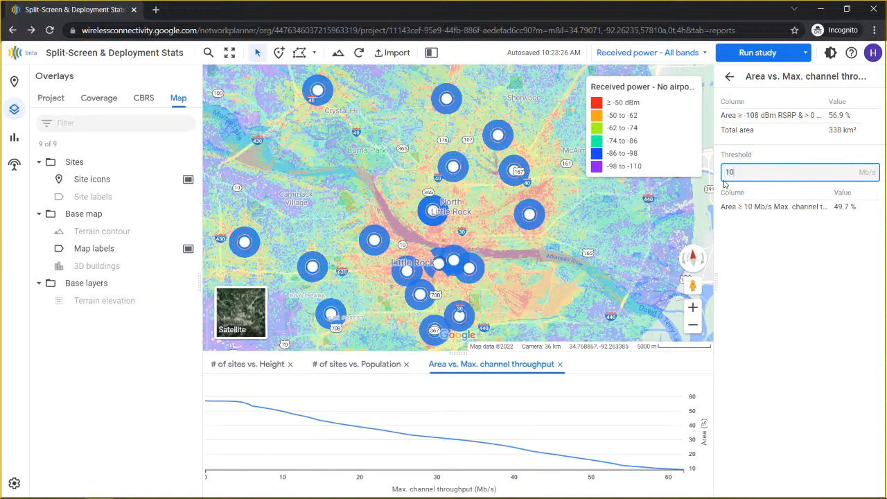
left_click(771, 249)
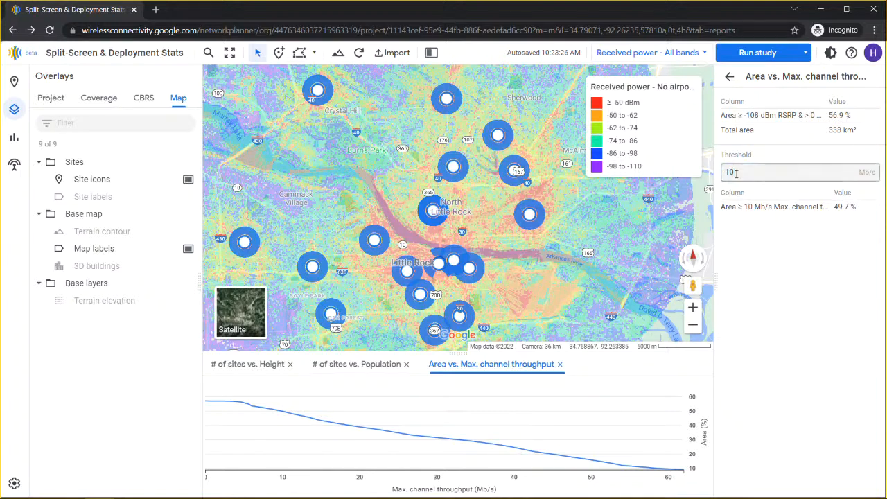
left_click_drag(864, 211, 834, 212)
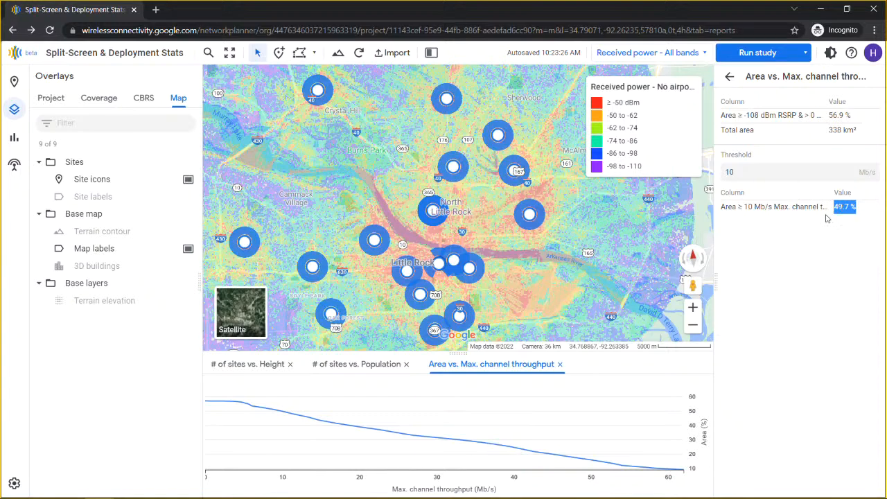
left_click(730, 77)
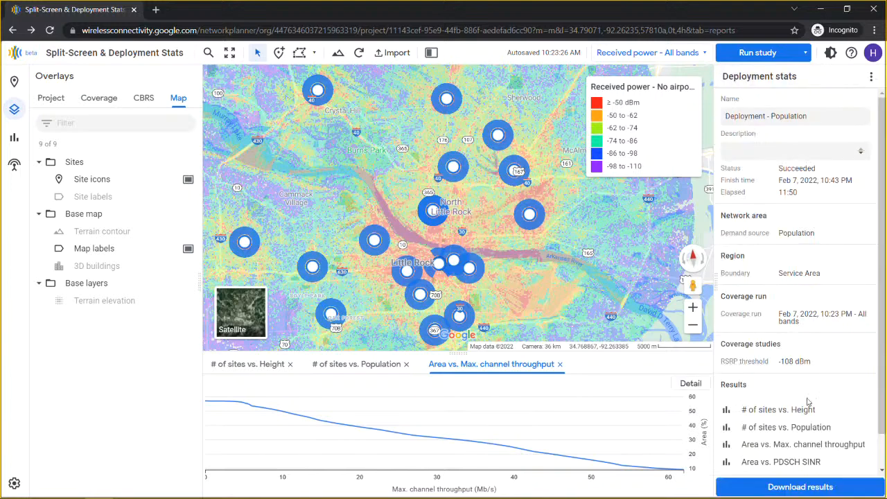
- Open the Area vs. PDSCH SINR result, set its threshold to 10 dB and read the qualifying area share and total area
scroll(791, 464, "down", 1)
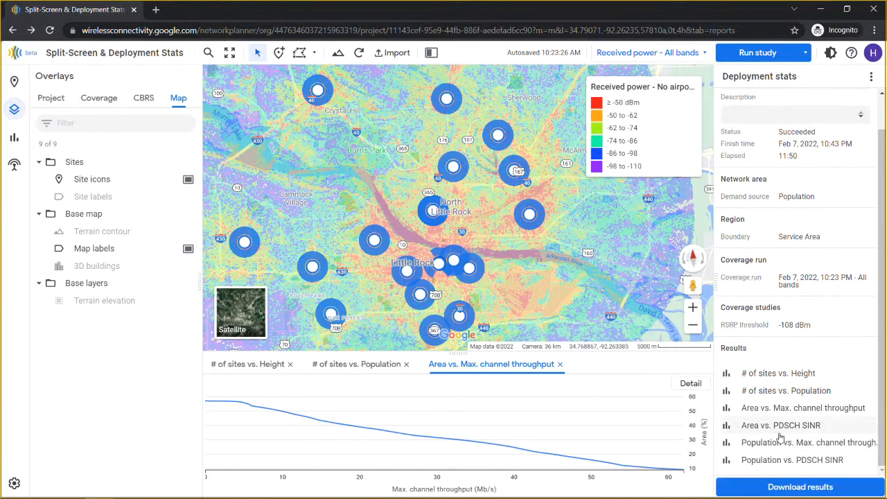
left_click(777, 425)
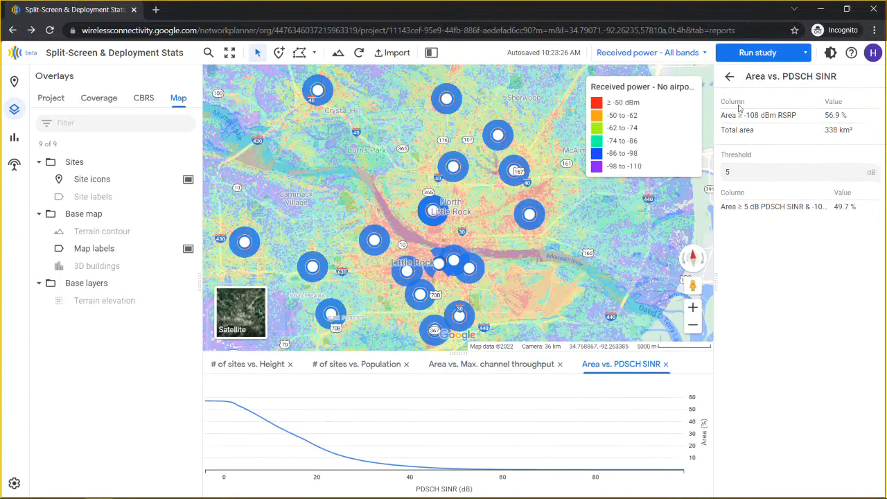
double_click(742, 173)
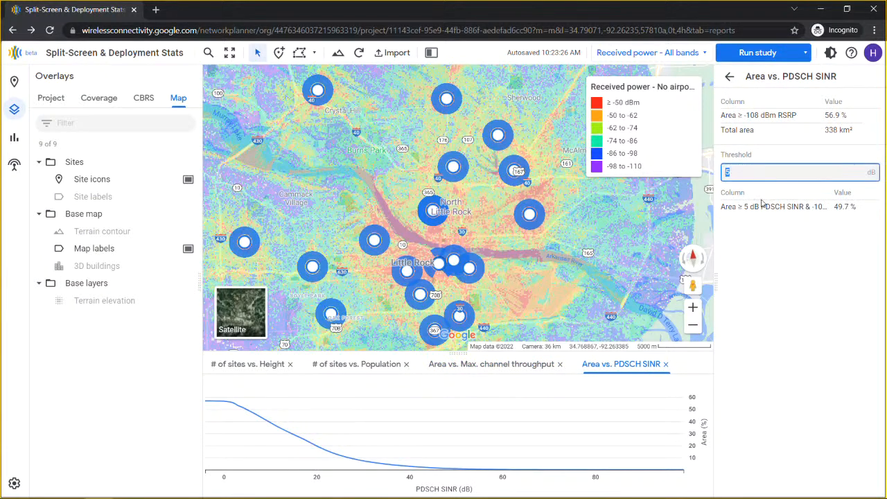
type("10")
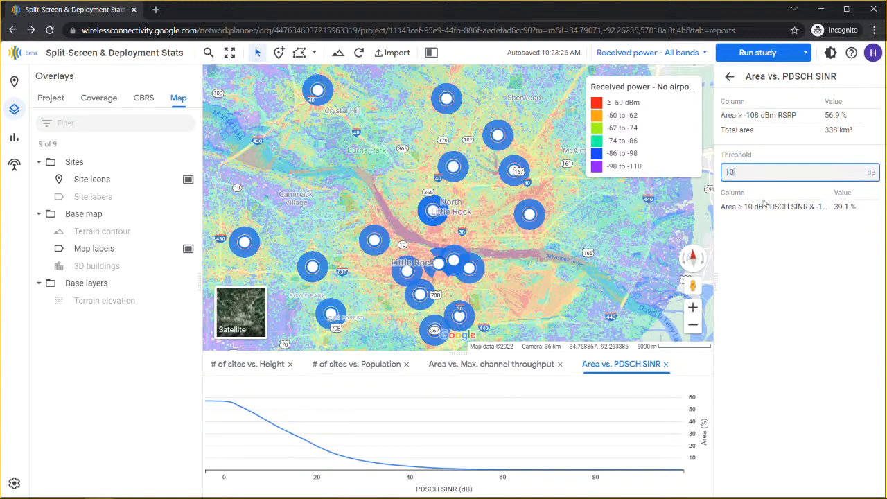
left_click_drag(866, 207, 836, 215)
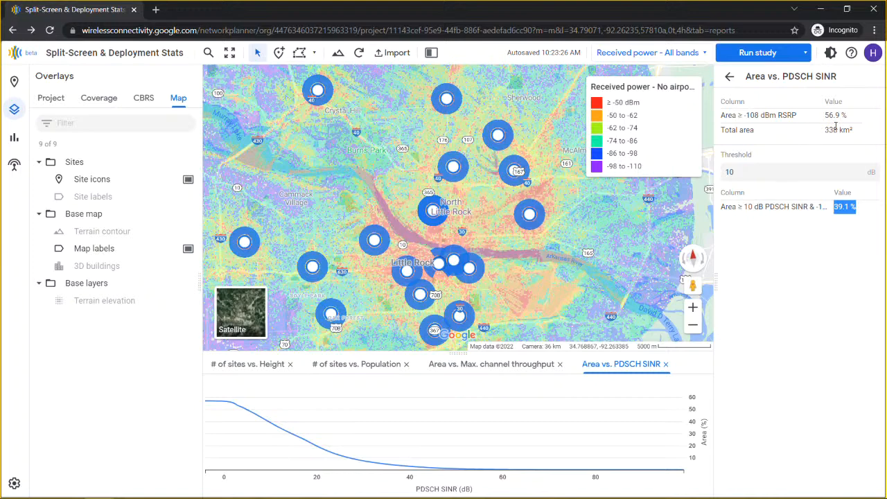
left_click_drag(857, 131, 825, 136)
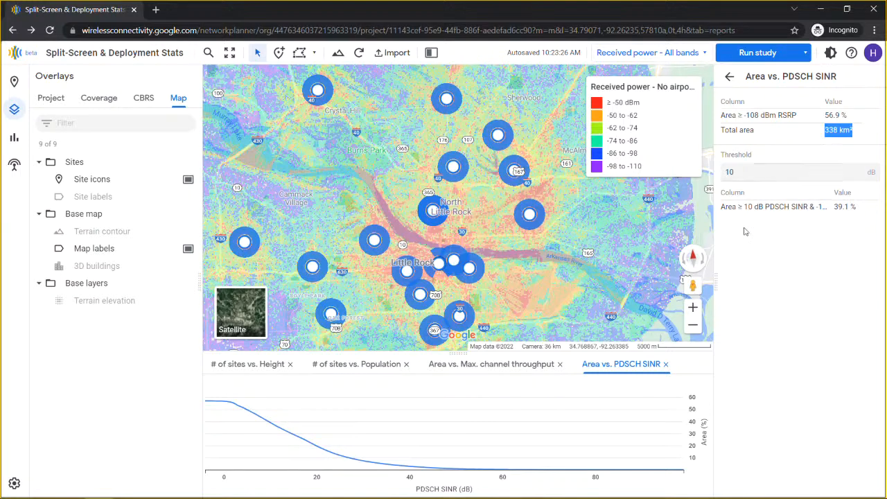
left_click(729, 76)
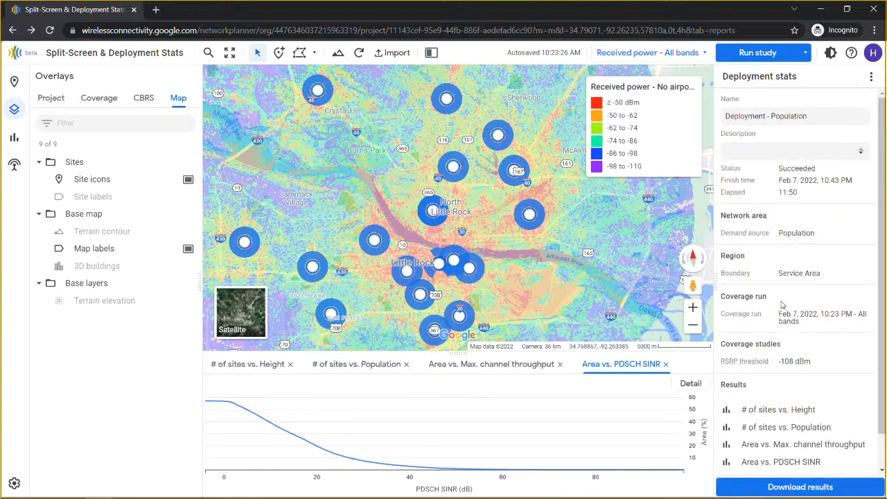
- Open the Population vs. Max. channel throughput result and read the population share on its curve near 10 Mb/s
scroll(727, 305, "down", 2)
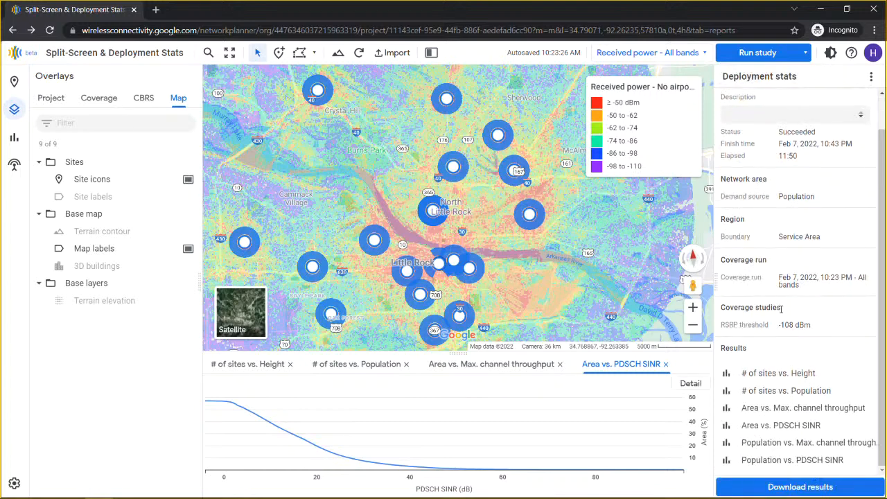
left_click(765, 443)
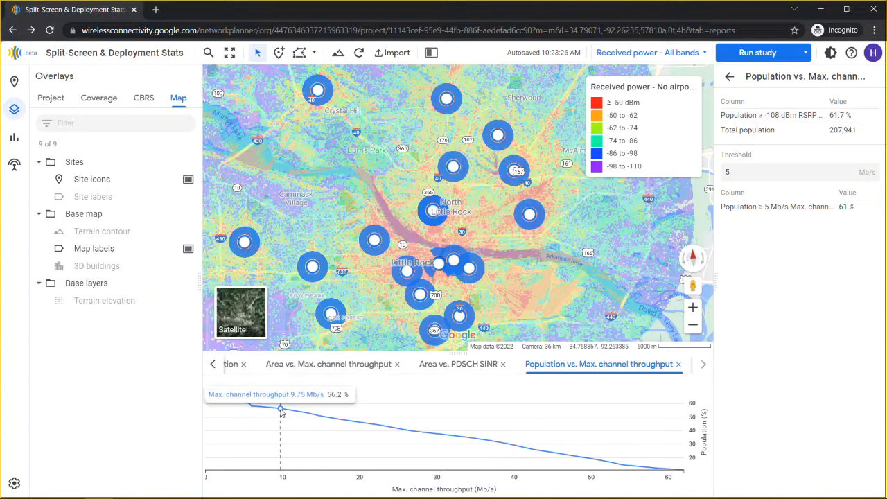
left_click(733, 77)
- Open the Population vs. PDSCH SINR result and read the population share on its curve at 5 dB
scroll(769, 437, "down", 1)
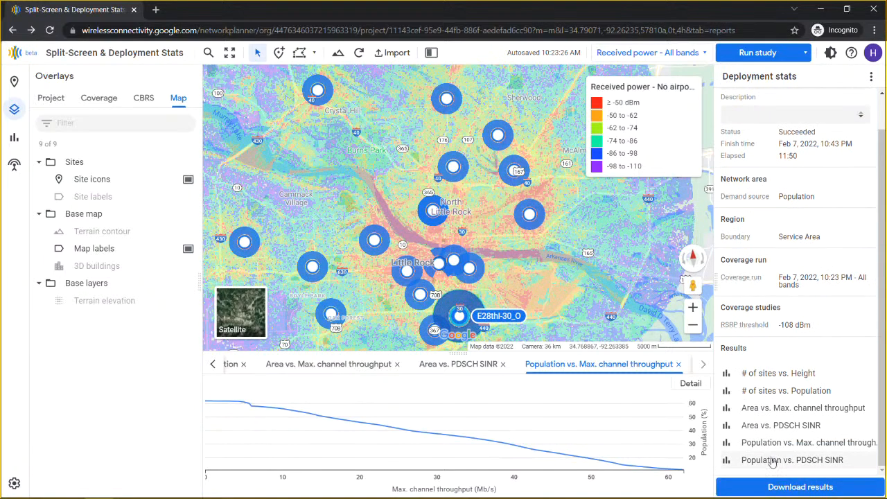
left_click(772, 460)
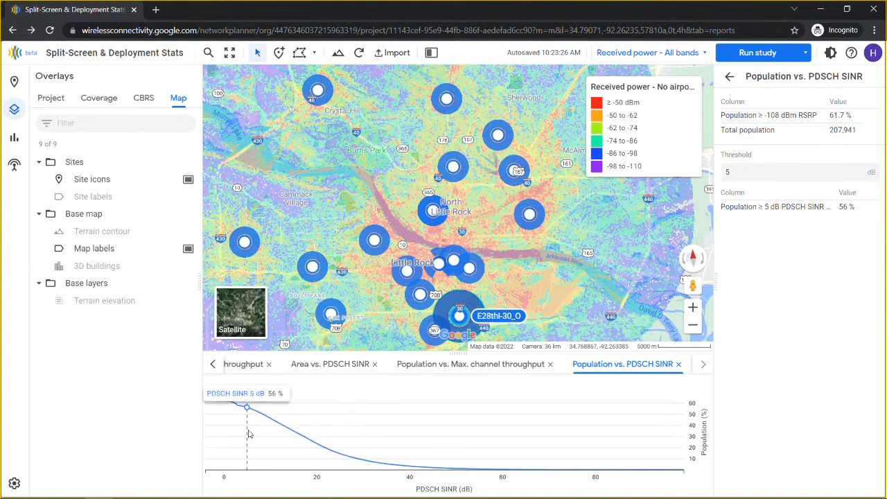
left_click(726, 77)
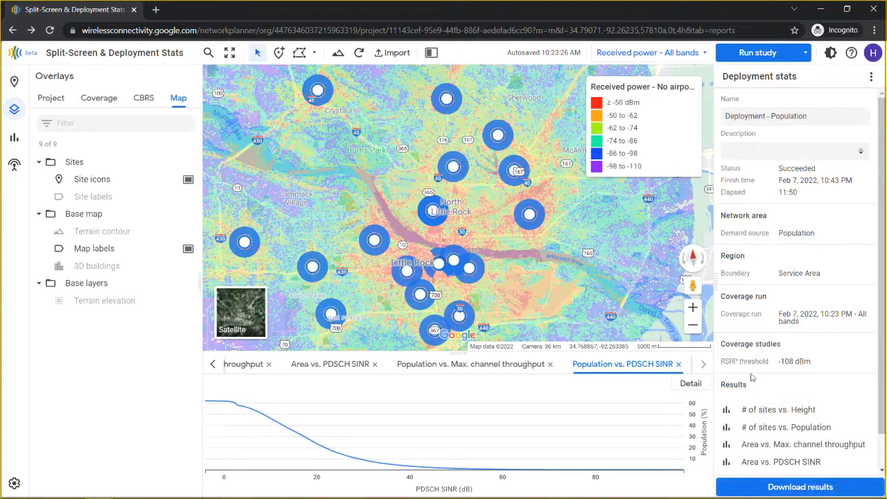
- Revisit the Area vs. PDSCH SINR and Area vs. Max. channel throughput charts to compare their curves
scroll(751, 378, "down", 1)
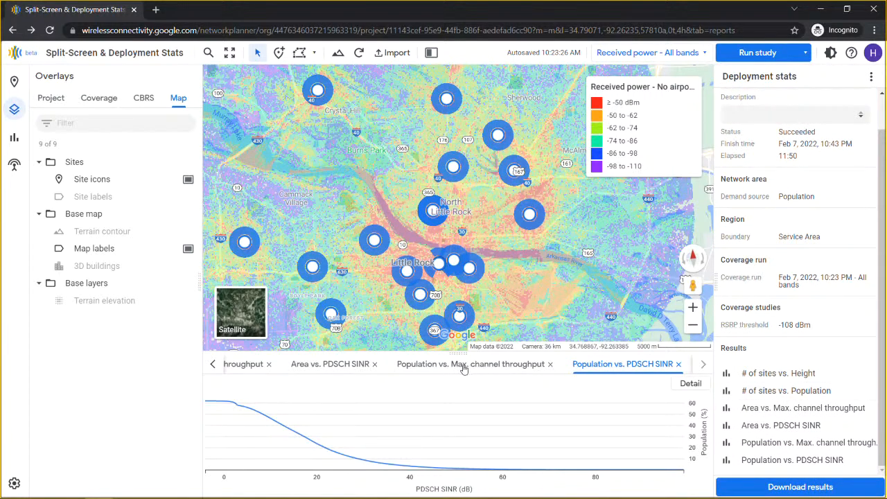
left_click(294, 365)
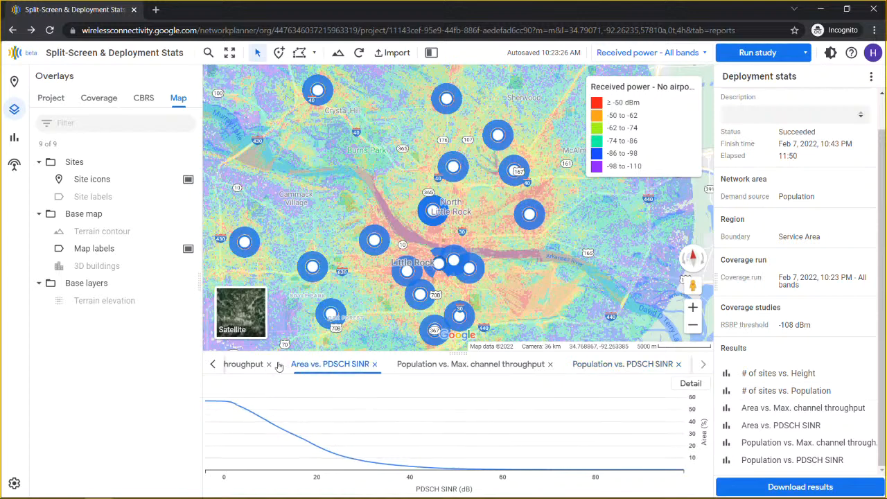
left_click(254, 367)
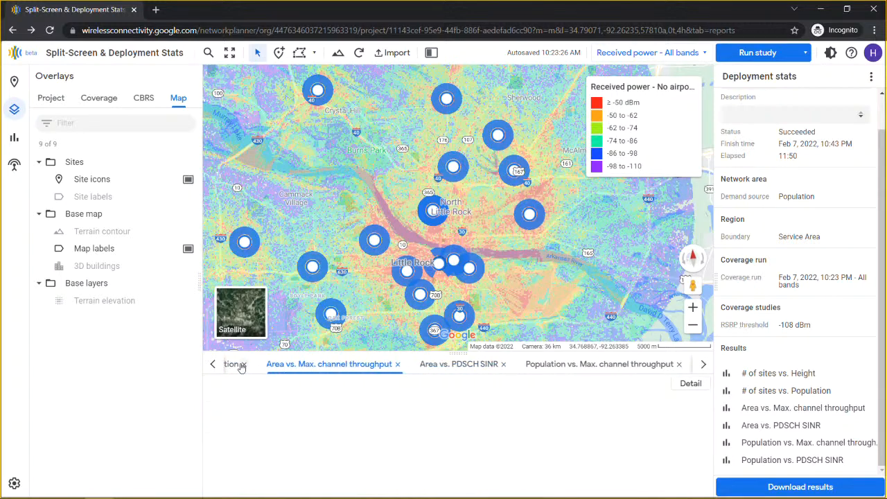
left_click(447, 368)
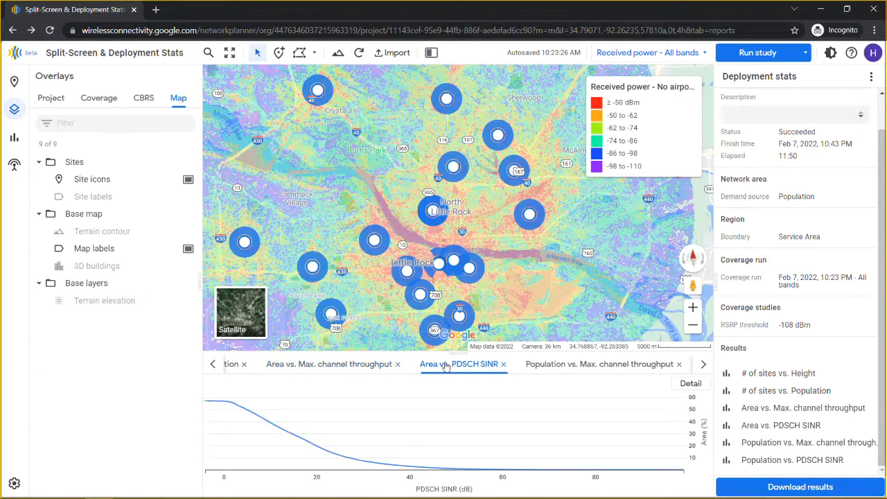
- Display the Max. channel throughput overlay from the Feb 7, 2022, 10:23 PM coverage run on the map
left_click_drag(345, 137, 420, 168)
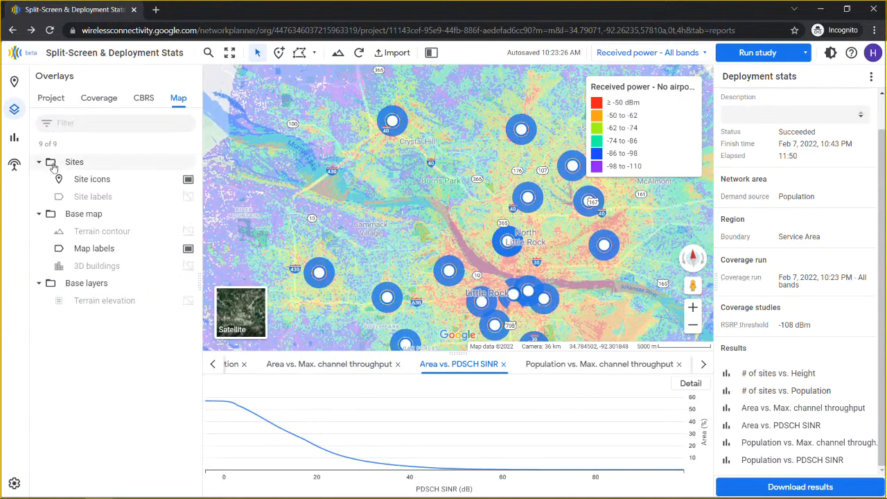
left_click(98, 98)
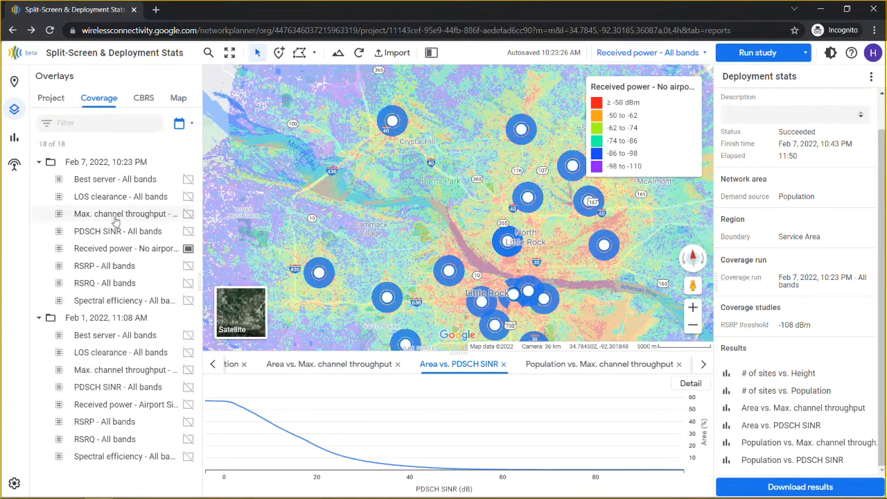
left_click(181, 214)
left_click(186, 216)
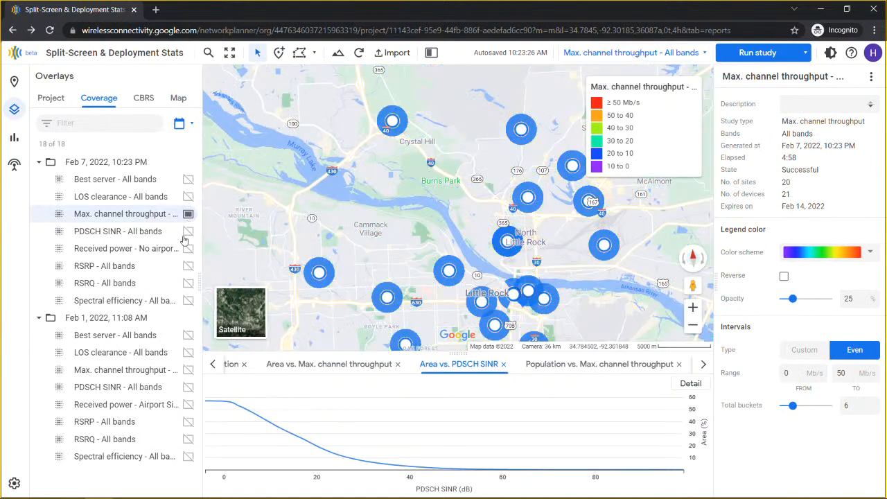
- Go back through the Area vs. Max. channel throughput chart to # of sites vs. Height and inspect the 30–40 m and 40–50 m bins
left_click(315, 365)
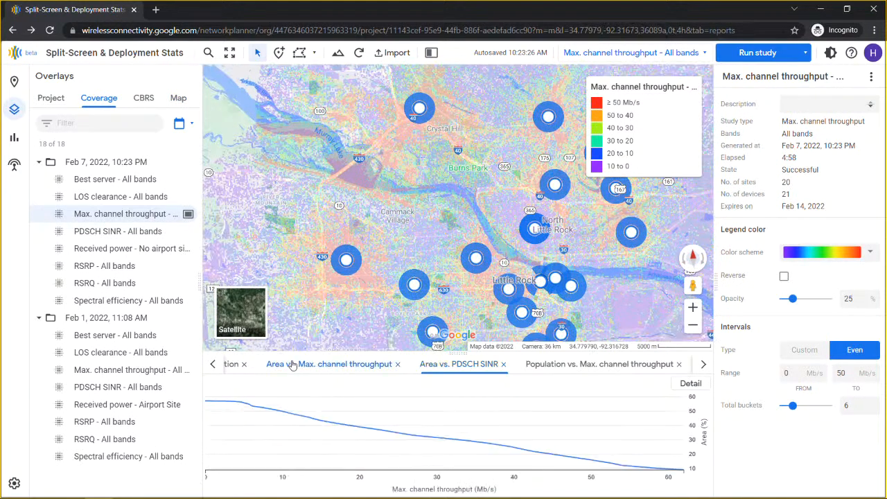
left_click(219, 364)
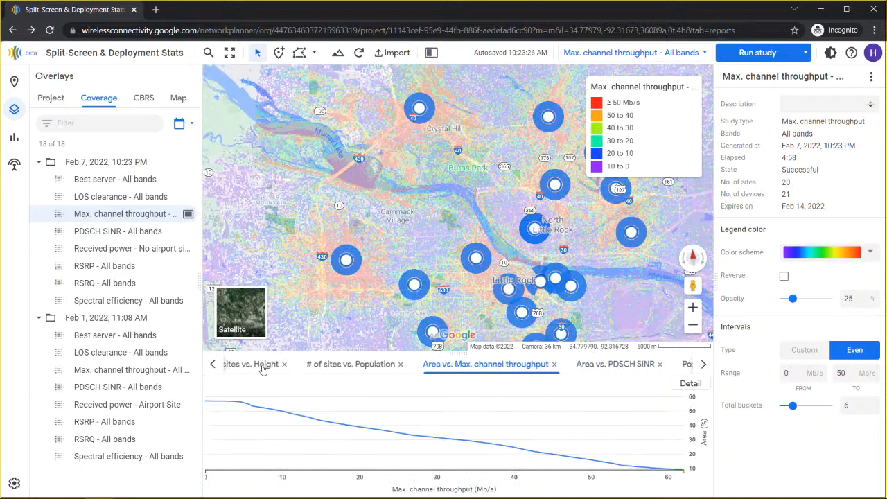
left_click(223, 365)
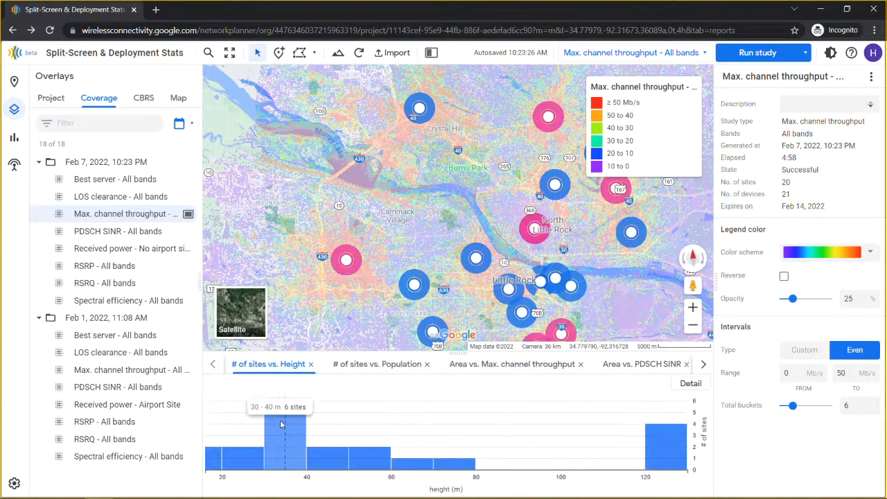
mouse_move(319, 435)
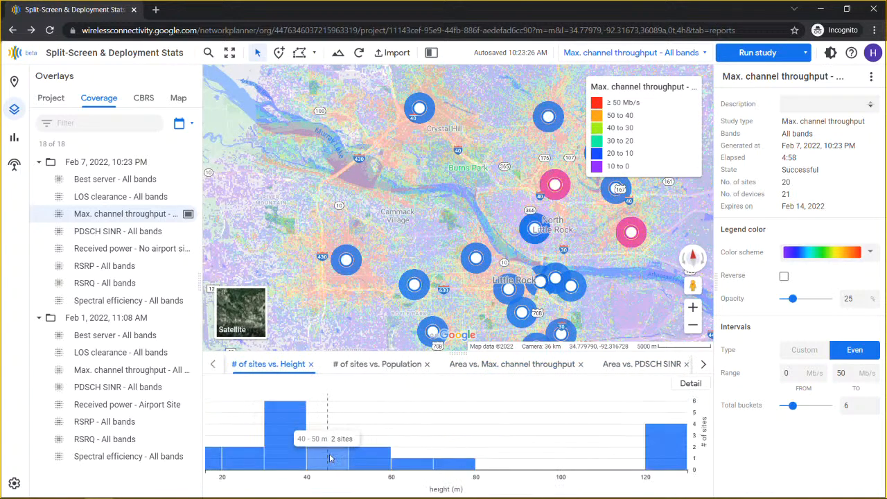
- Close all the open result charts below the map
left_click(312, 365)
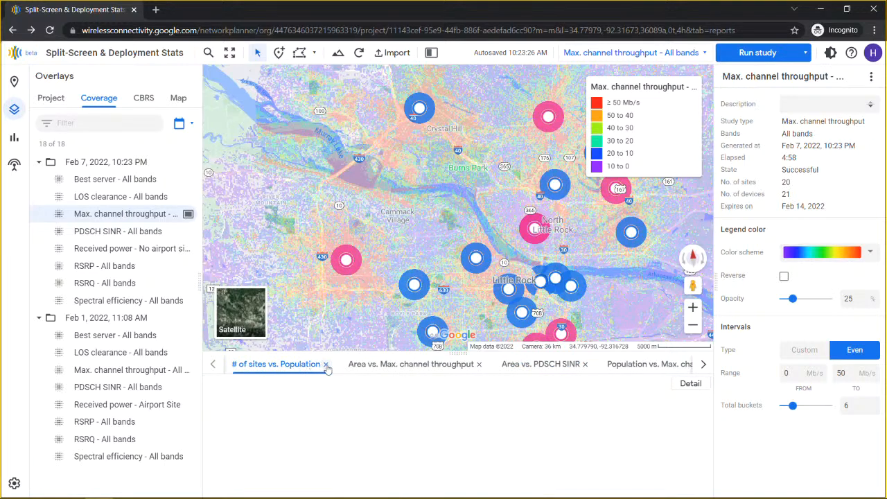
left_click(329, 366)
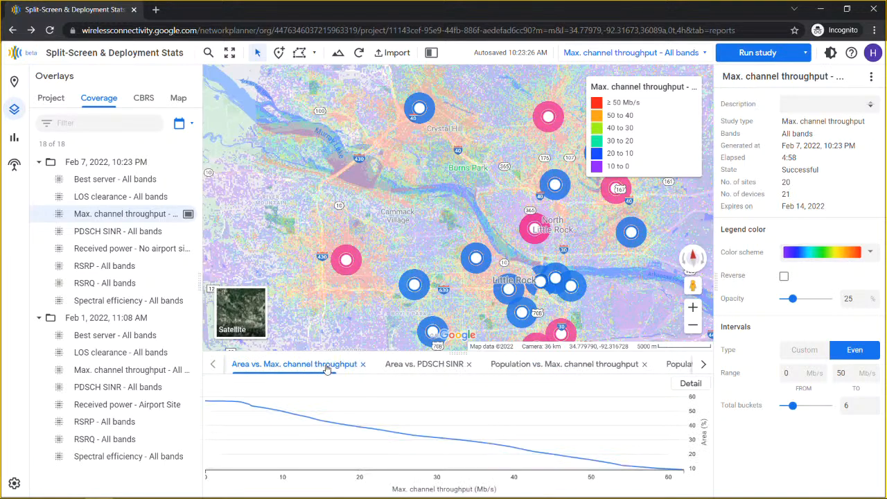
left_click(362, 365)
left_click(293, 365)
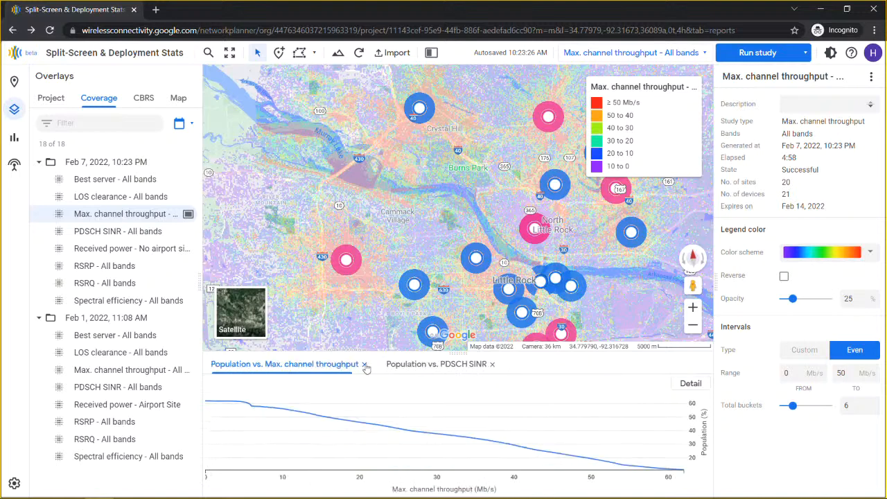
left_click(364, 364)
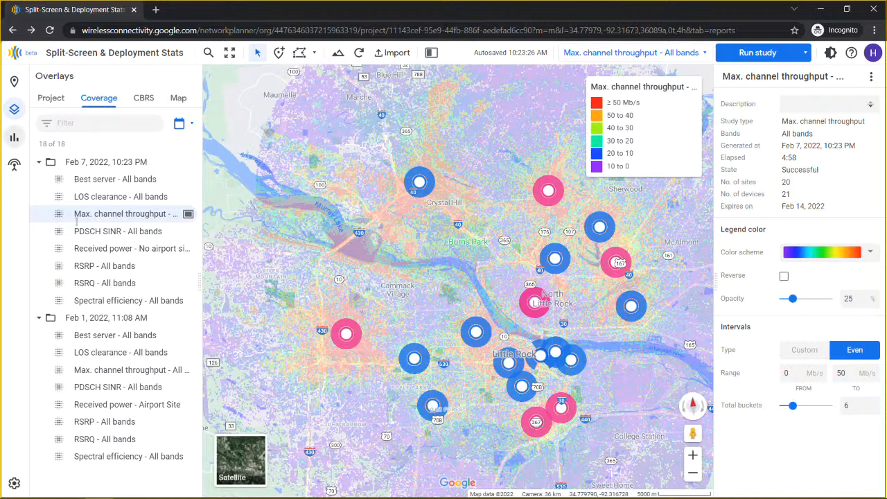
- Select the Deployment - Population report and display it in the Dashboard view
left_click(113, 296)
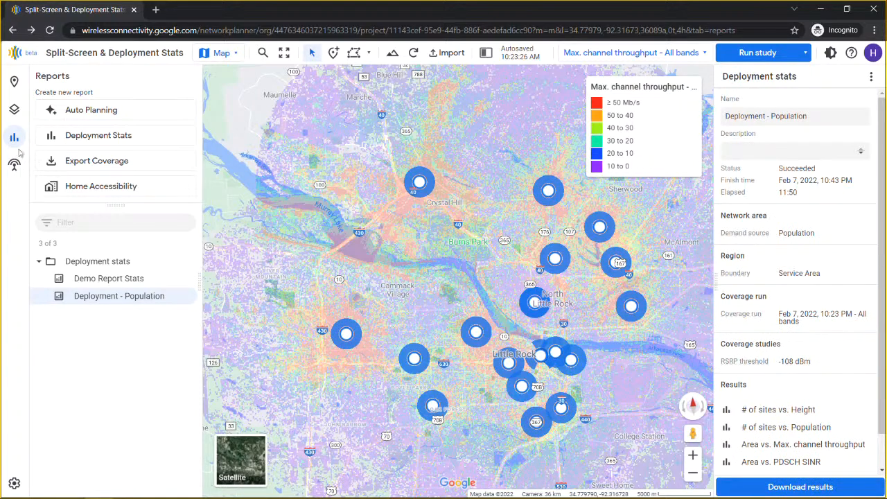
left_click(237, 53)
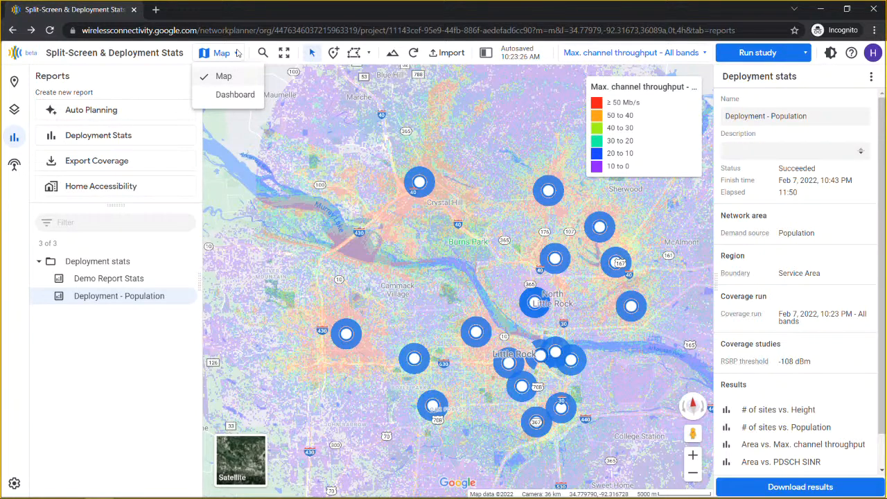
left_click(223, 102)
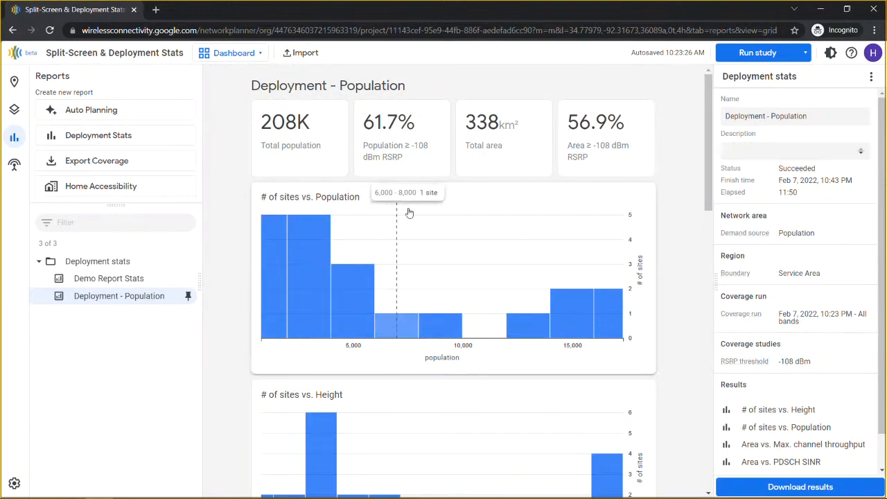
- Review the dashboard's site, area and population charts and its summary figures for total population, area and RSRP coverage
scroll(409, 212, "down", 1)
scroll(409, 213, "down", 3)
scroll(406, 159, "up", 5)
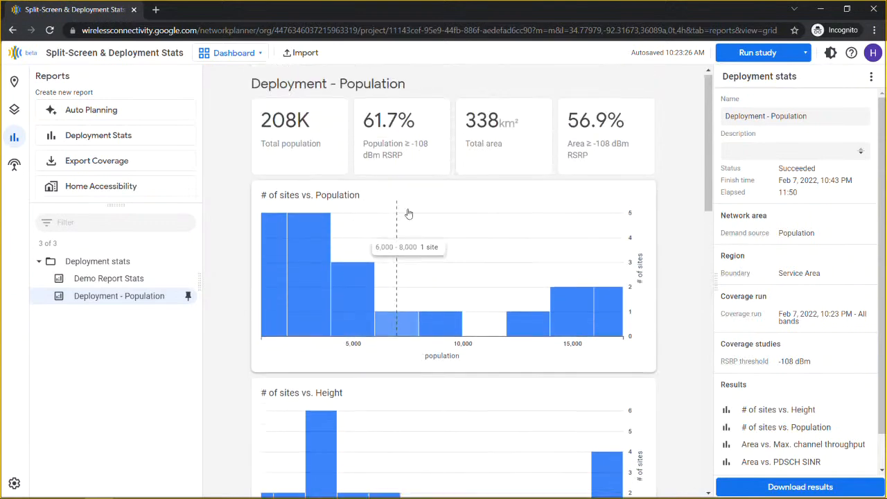
scroll(399, 243, "down", 10)
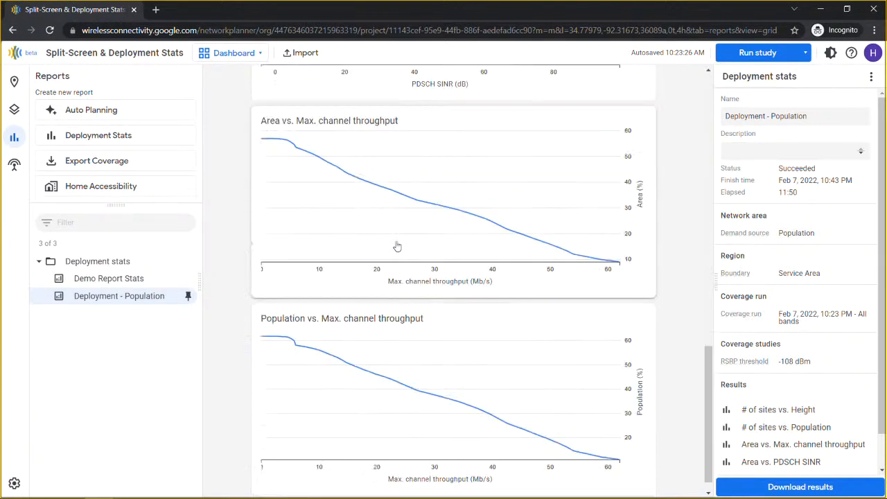
scroll(395, 245, "up", 10)
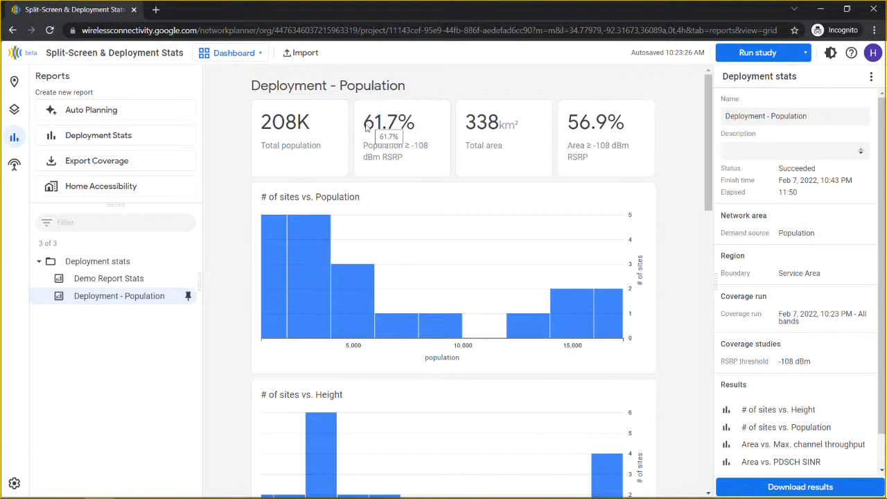
left_click(280, 122)
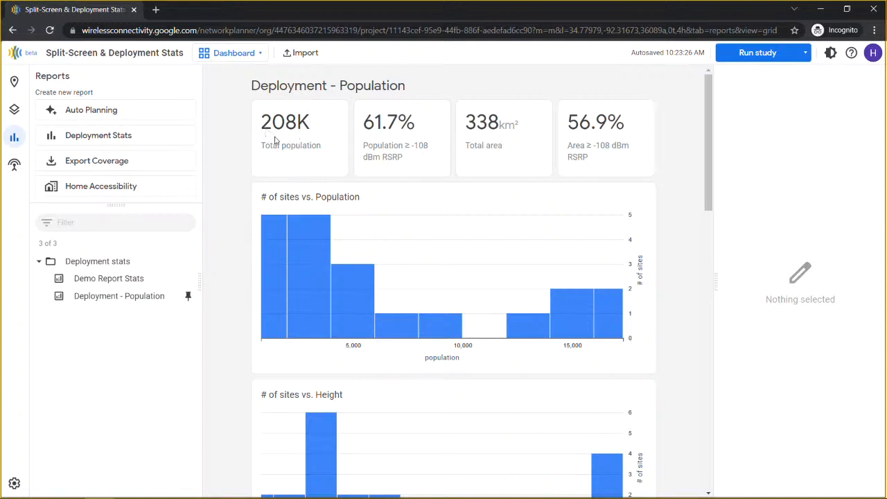
- Switch from the report dashboard back to the Map view
left_click(230, 59)
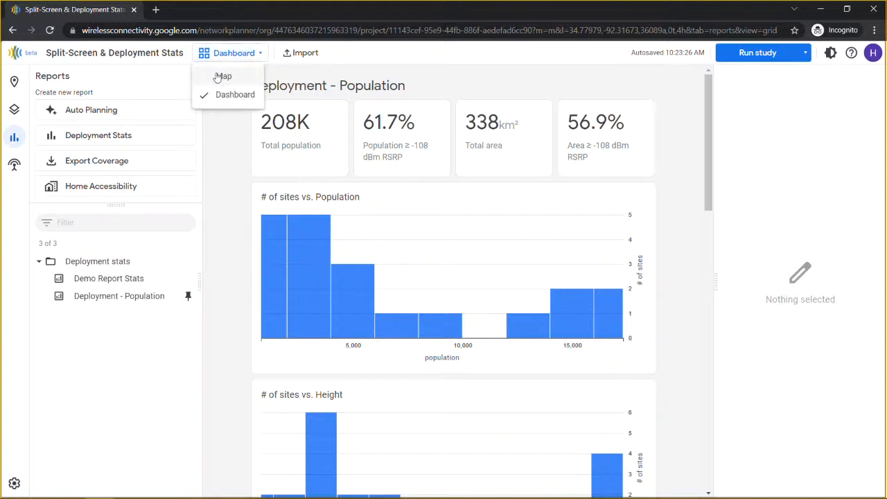
left_click(216, 76)
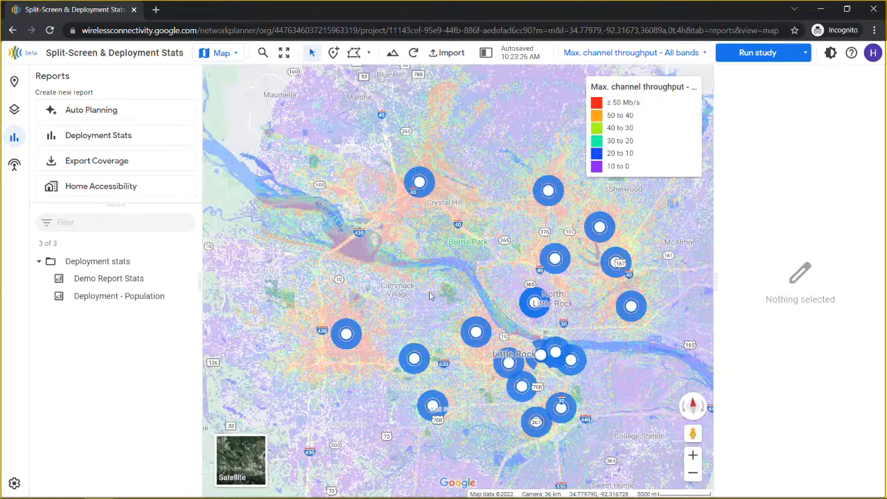
left_click_drag(428, 288, 414, 284)
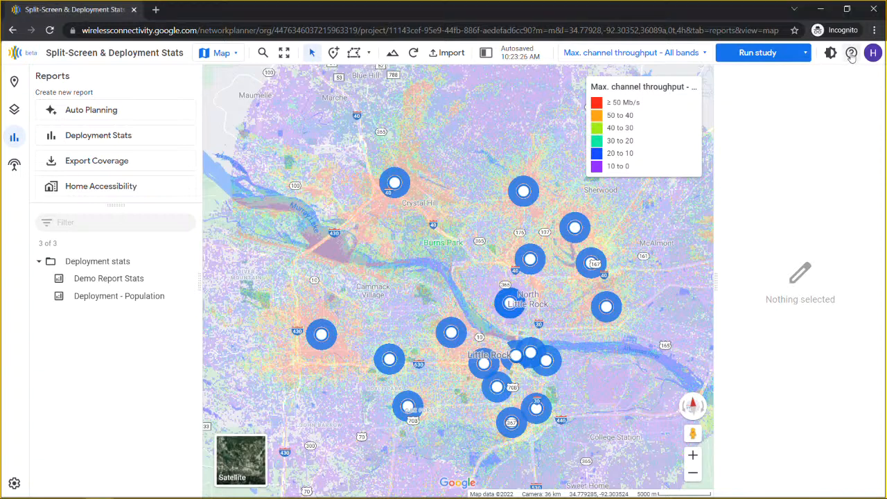
- Open the Help resources to see the popular articles and feedback option, and close them again
left_click(851, 54)
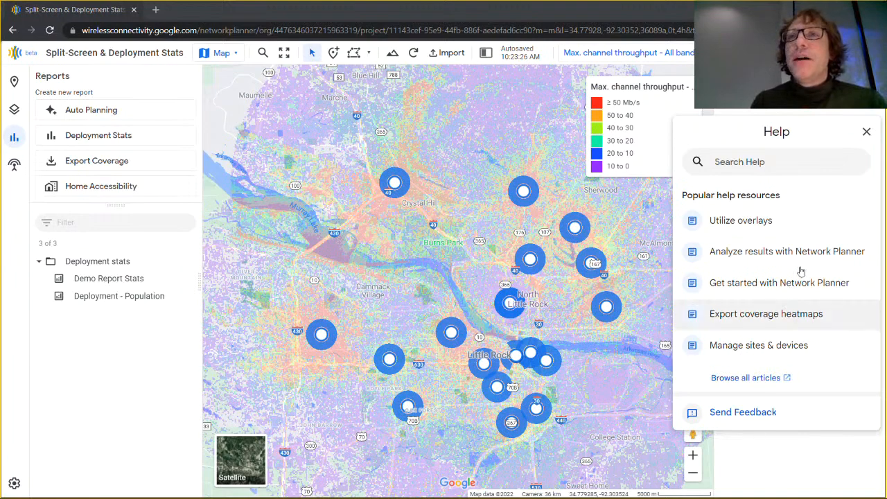
left_click(865, 132)
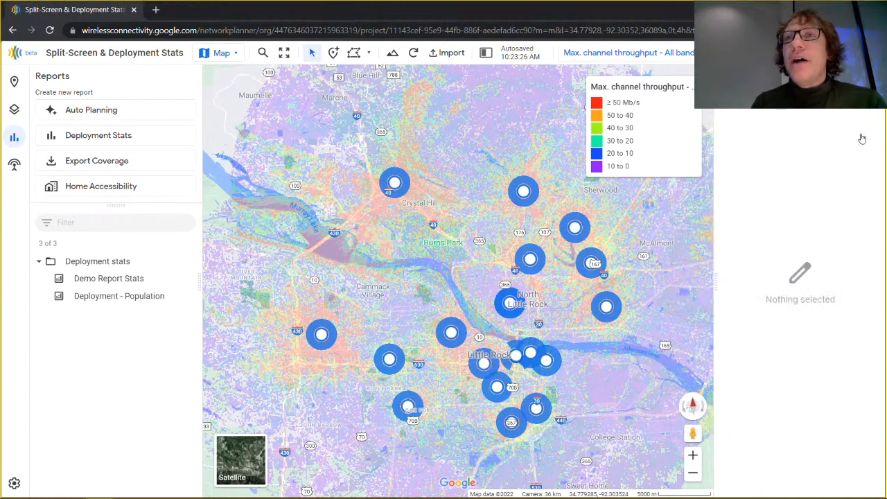